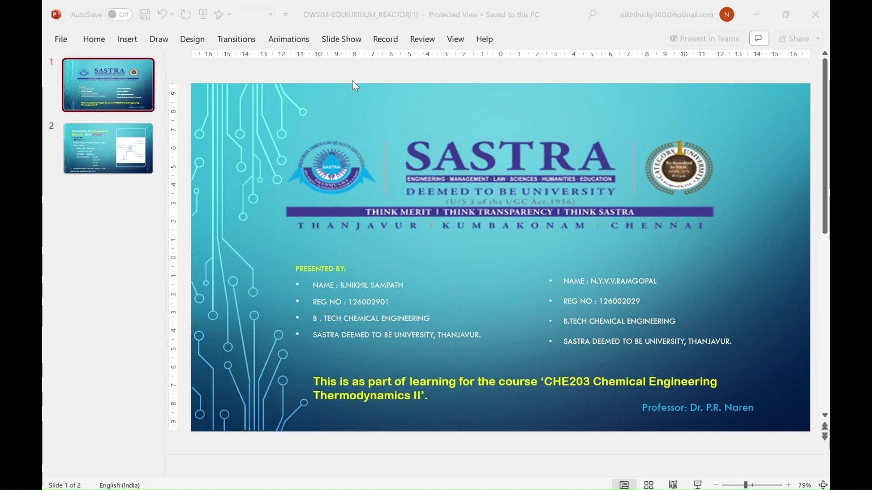
Show the 'Simulation of Equilibrium Reactor using DWSIM' slide in PowerPoint.
{"action": "left_click", "coordinate": [129, 143]}
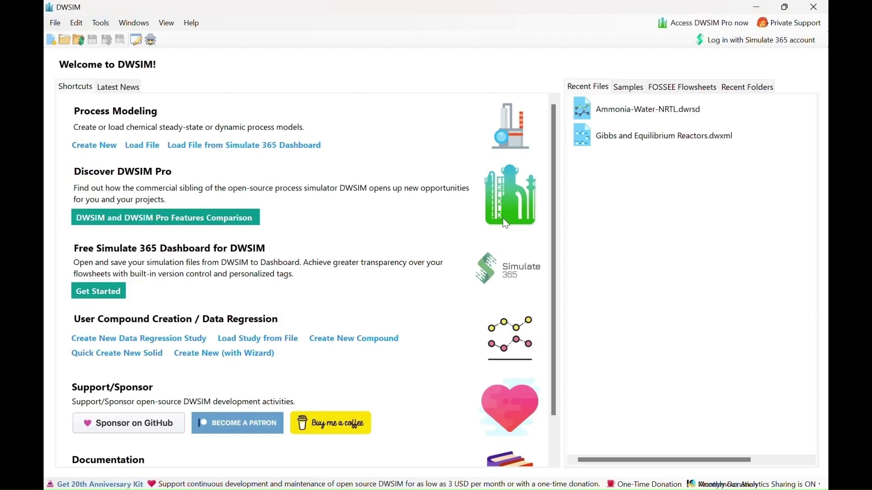
Dismiss the update notice and start a new chemical process model from the File menu.
{"action": "left_click", "coordinate": [533, 305]}
{"action": "left_click", "coordinate": [55, 25]}
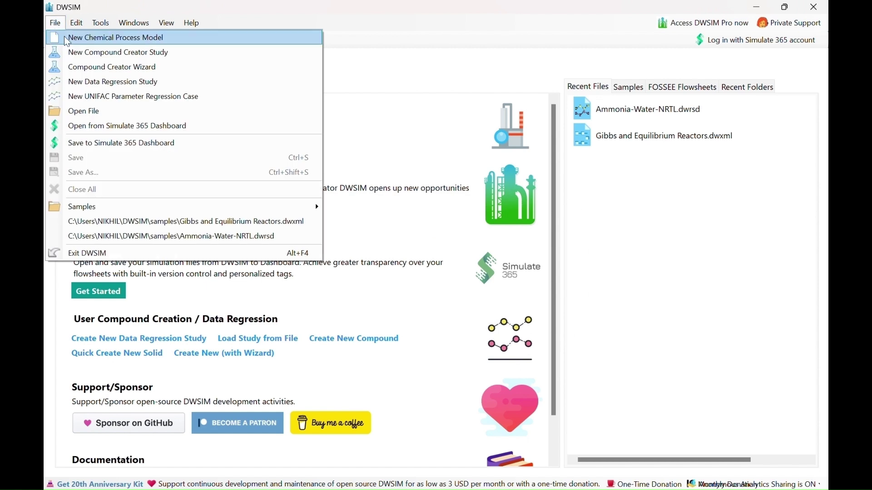
{"action": "left_click", "coordinate": [65, 38]}
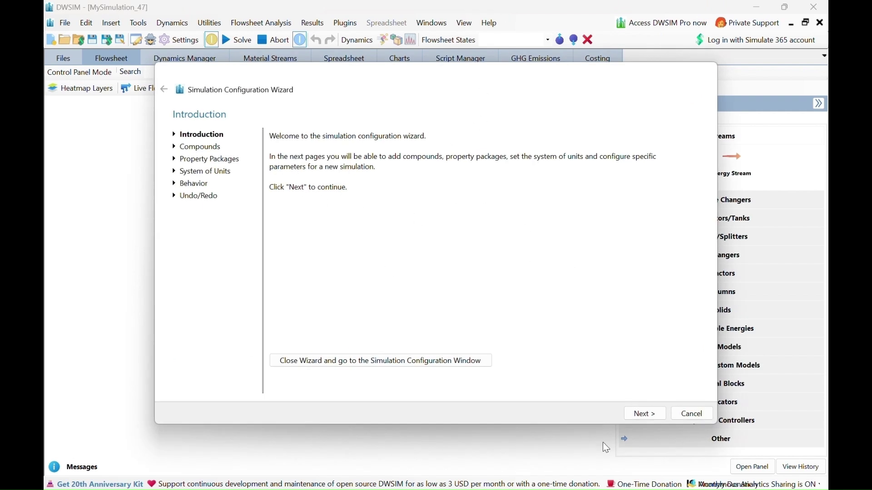
Search for and add carbon monoxide and water as compounds.
{"action": "left_click", "coordinate": [652, 419]}
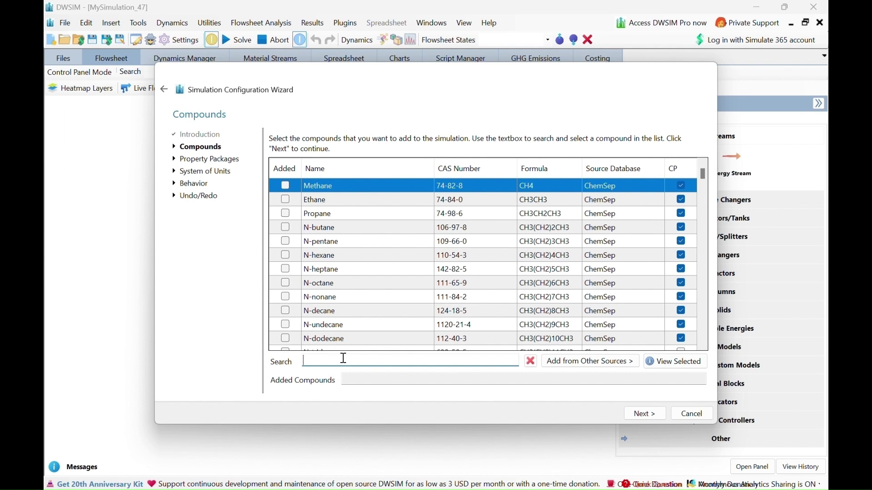
{"action": "type", "text": "carbo"}
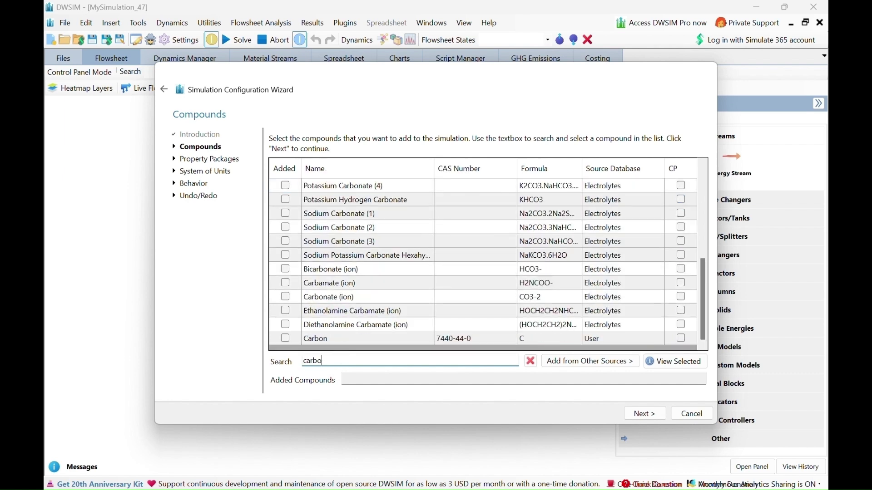
{"action": "type", "text": "n mo"}
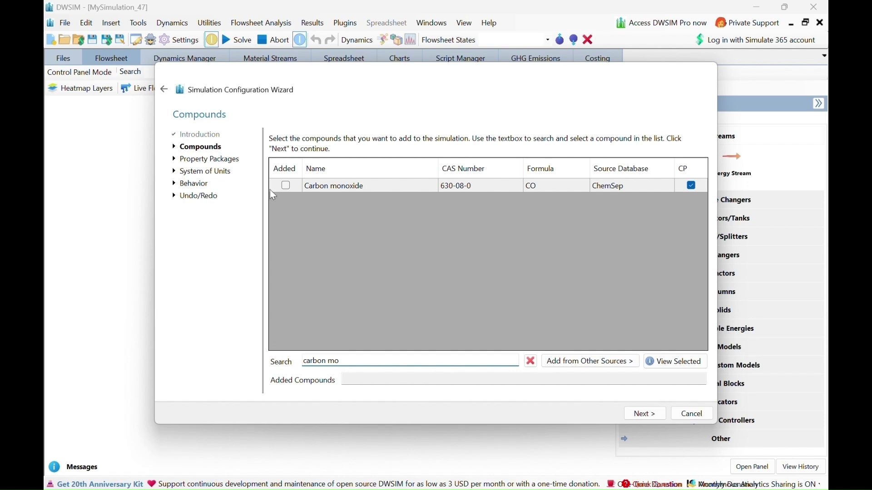
{"action": "left_click", "coordinate": [286, 186]}
{"action": "left_click_drag", "start_coordinate": [350, 357], "coordinate": [296, 357]}
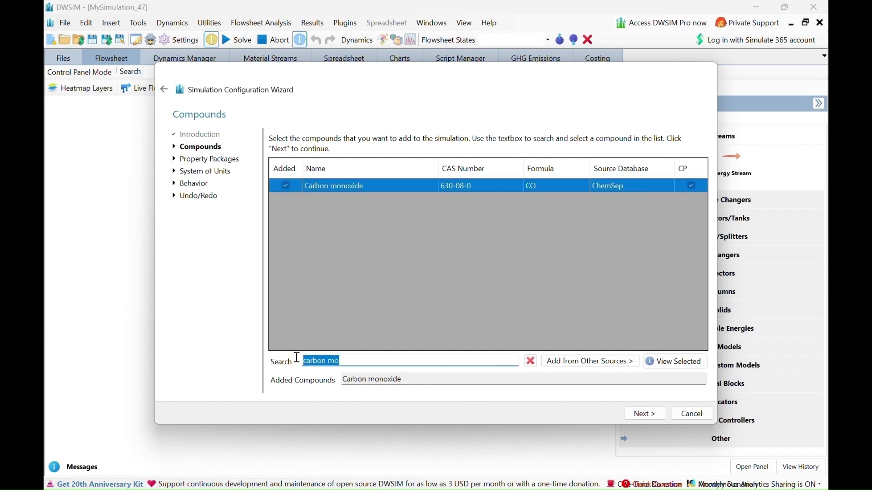
{"action": "type", "text": "water"}
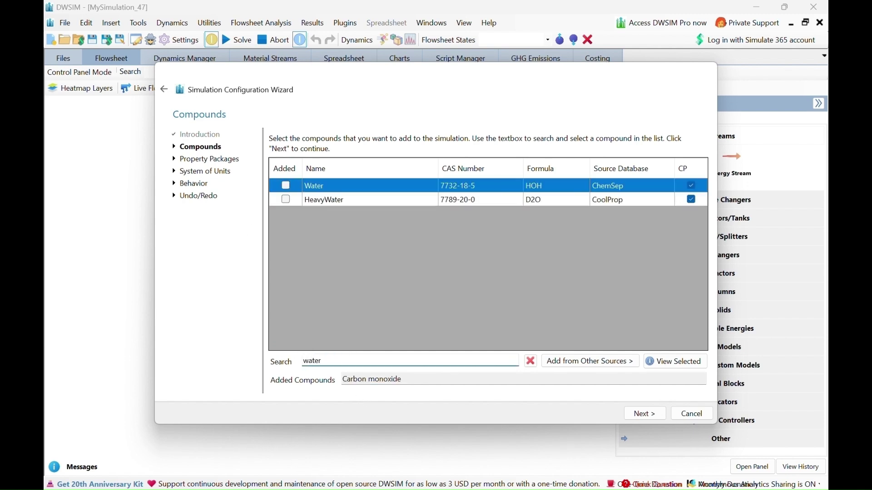
{"action": "left_click", "coordinate": [286, 186]}
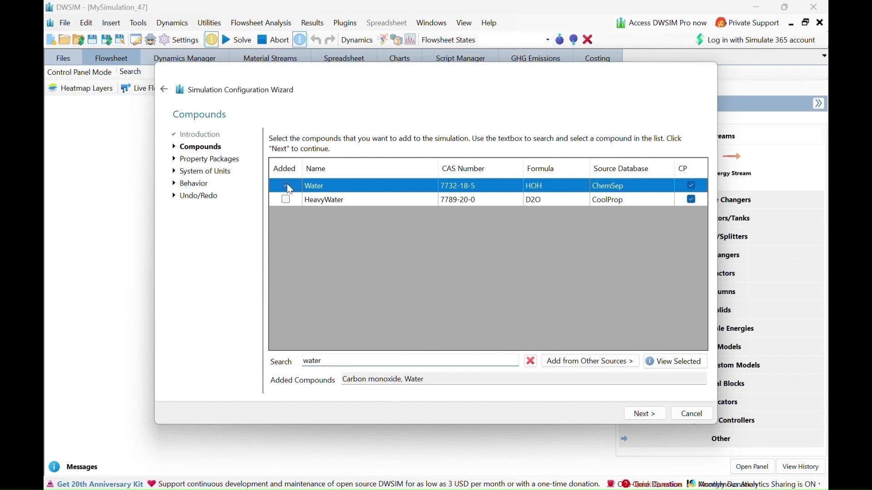
Search for and add carbon dioxide and hydrogen as compounds.
{"action": "double_click", "coordinate": [313, 361]}
{"action": "key", "text": "BackSpace"}
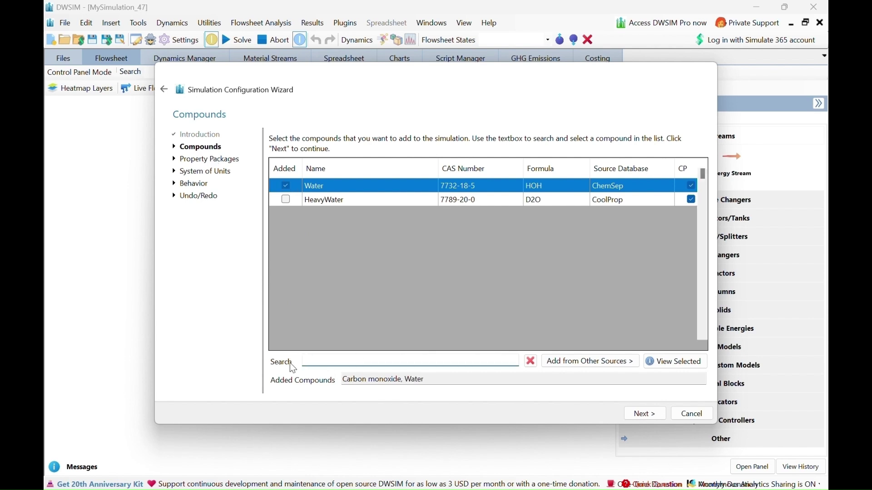
{"action": "type", "text": "carbon"}
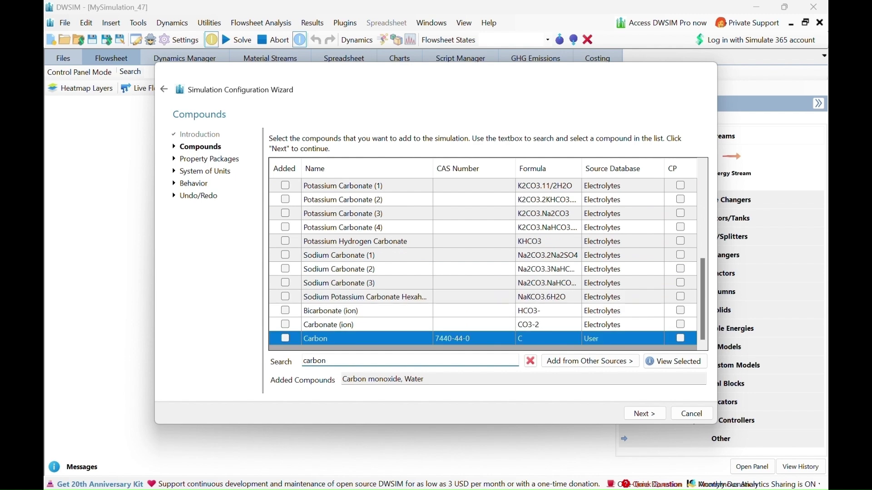
{"action": "type", "text": " dio"}
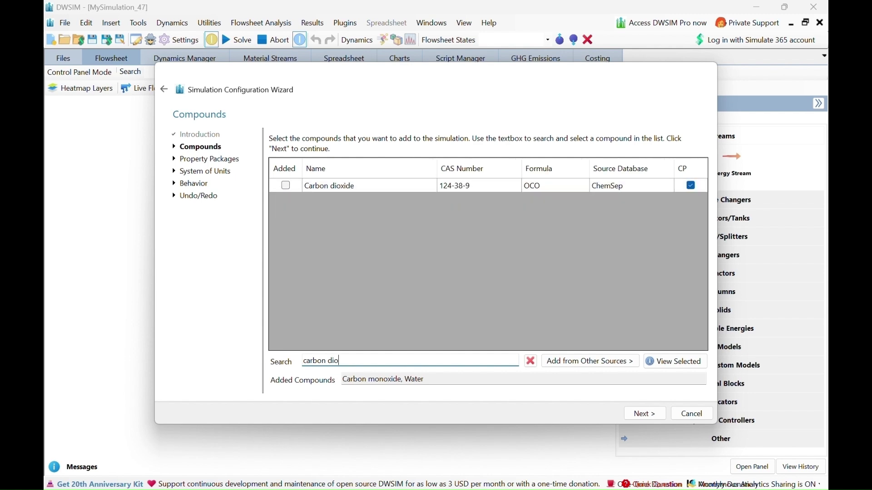
{"action": "left_click", "coordinate": [286, 186]}
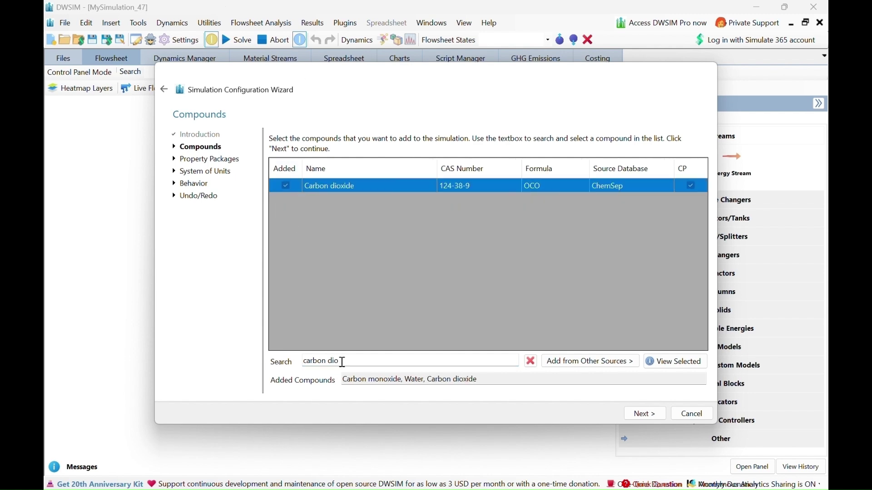
{"action": "left_click", "coordinate": [295, 361]}
{"action": "key", "text": "BackSpace"}
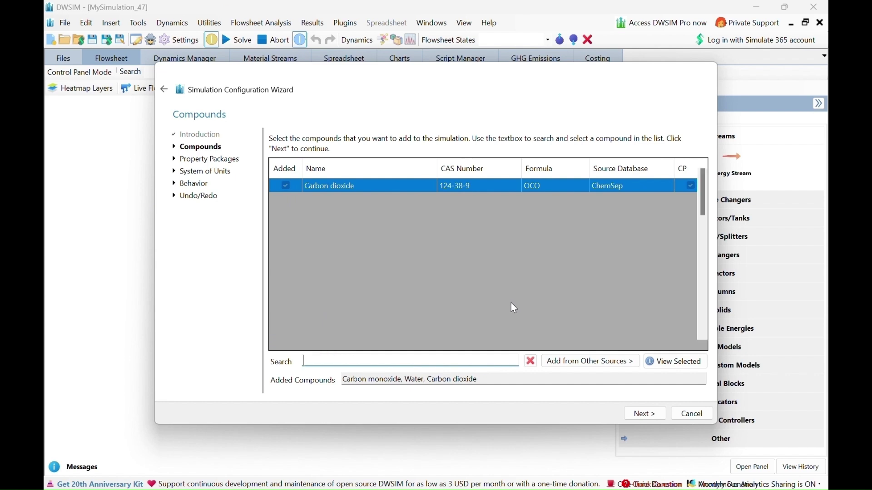
{"action": "type", "text": "hydro"}
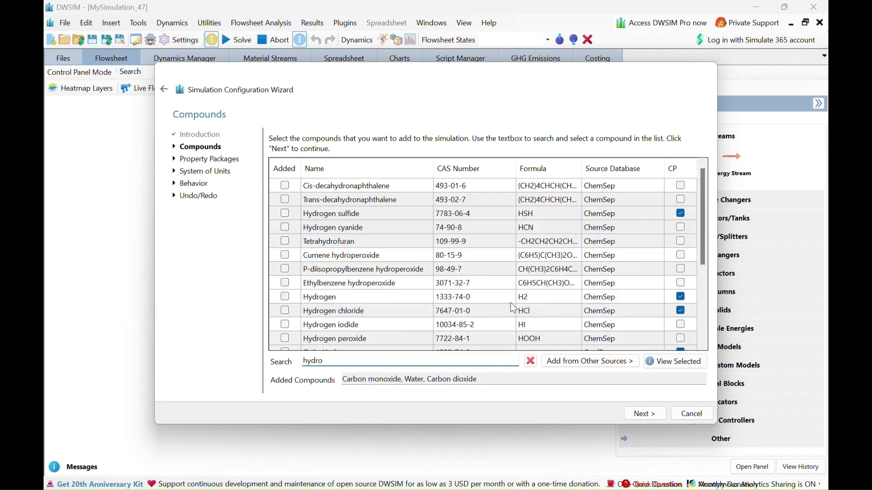
{"action": "type", "text": "gen"}
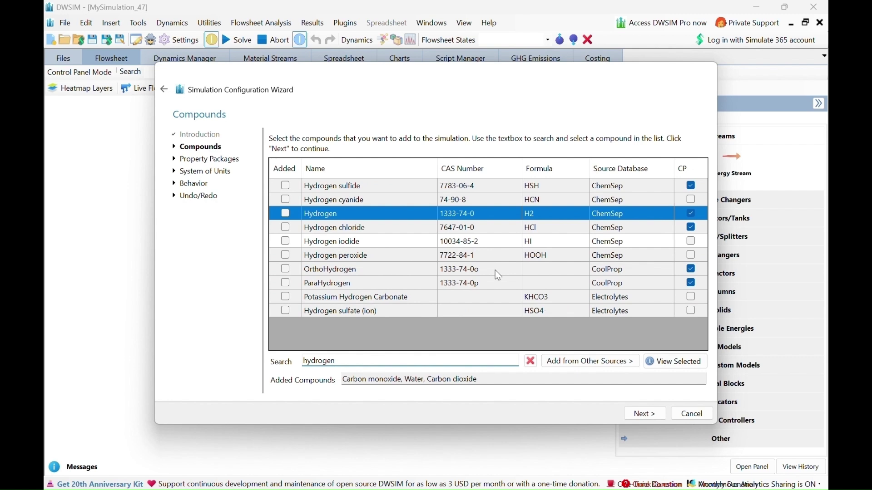
{"action": "left_click", "coordinate": [287, 214]}
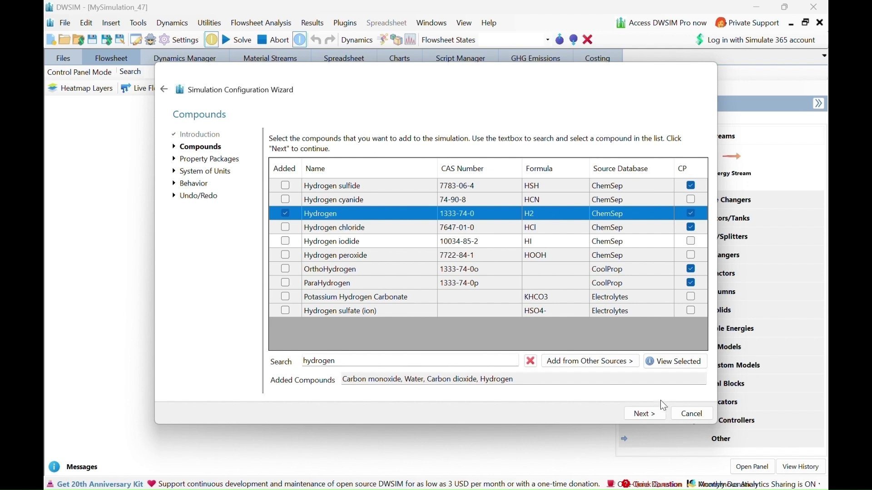
Add Raoult's Law from the available property packages and advance to System of Units.
{"action": "left_click", "coordinate": [660, 423]}
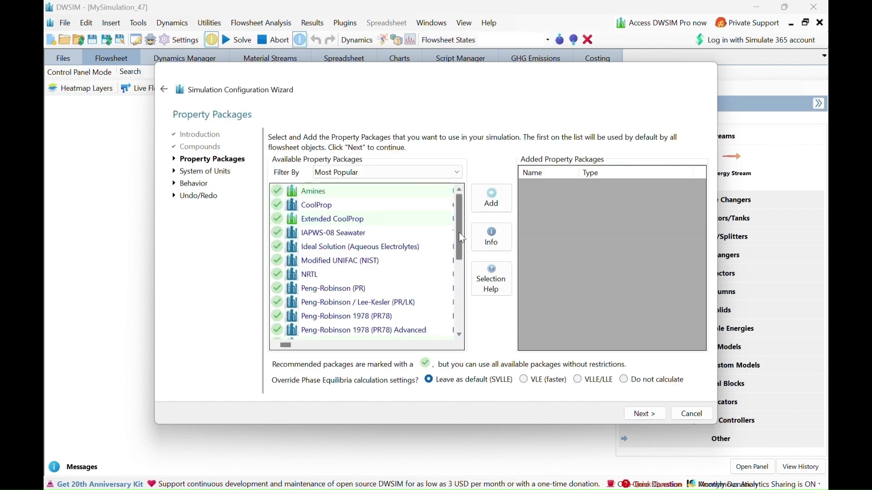
{"action": "scroll", "coordinate": [462, 245], "scroll_direction": "down", "scroll_amount": 1}
{"action": "left_click_drag", "start_coordinate": [462, 245], "coordinate": [462, 268]}
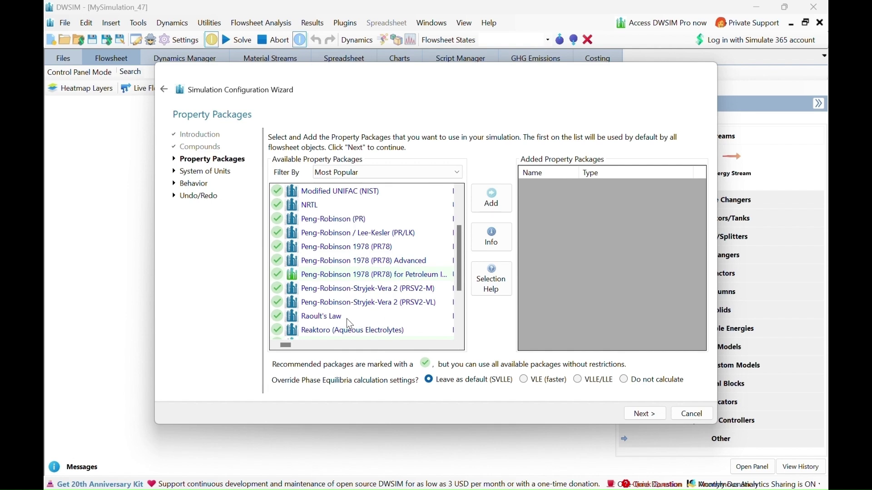
{"action": "left_click", "coordinate": [323, 321]}
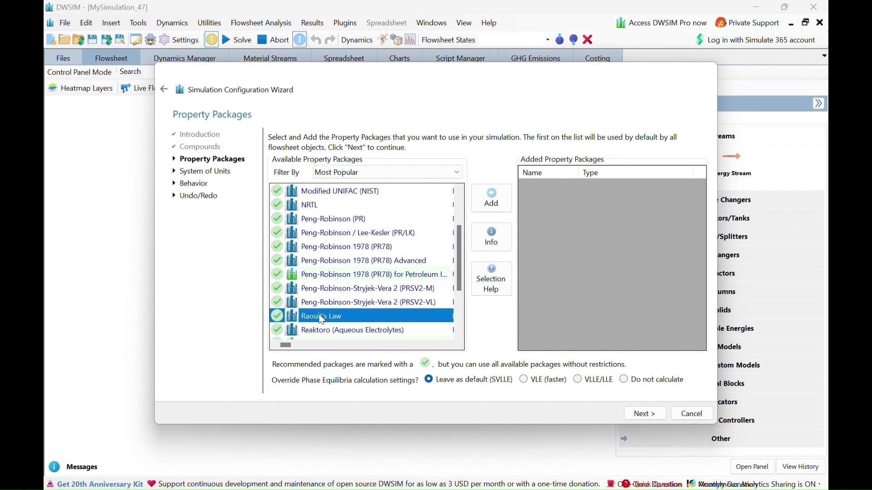
{"action": "double_click", "coordinate": [323, 320]}
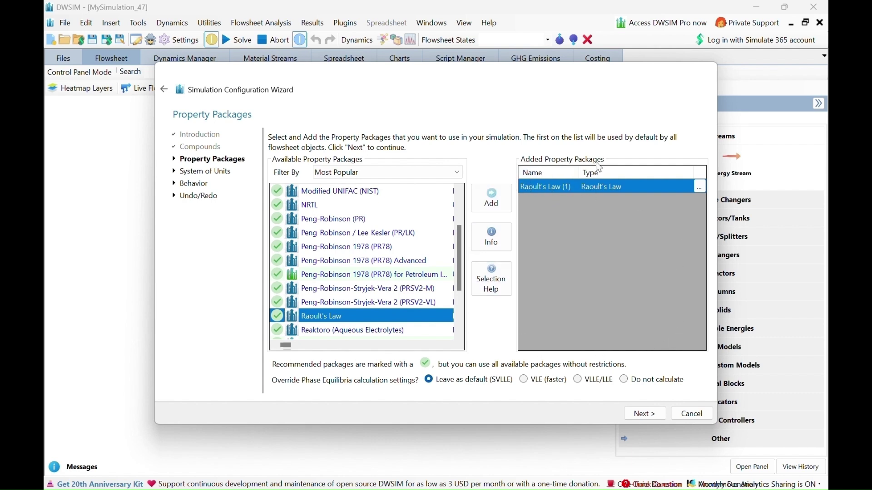
{"action": "left_click", "coordinate": [644, 414]}
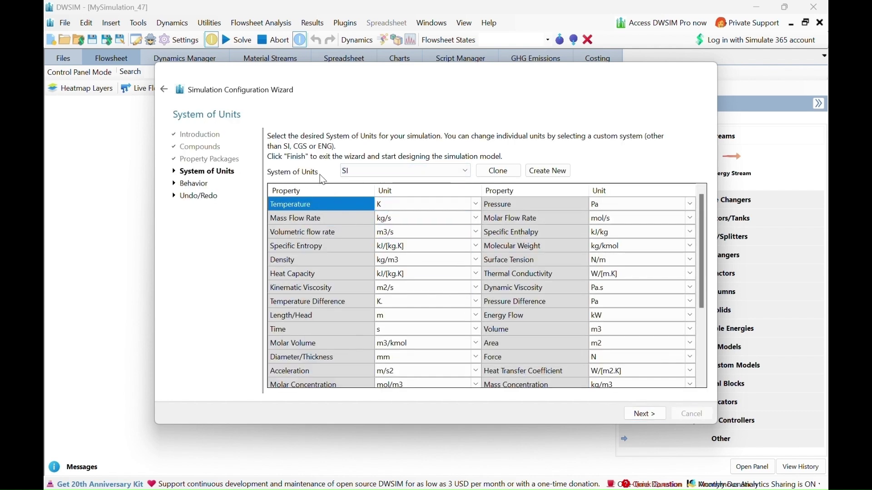
Select the C5 unit system, enable undo/redo operations, and finish the wizard.
{"action": "left_click", "coordinate": [355, 168]}
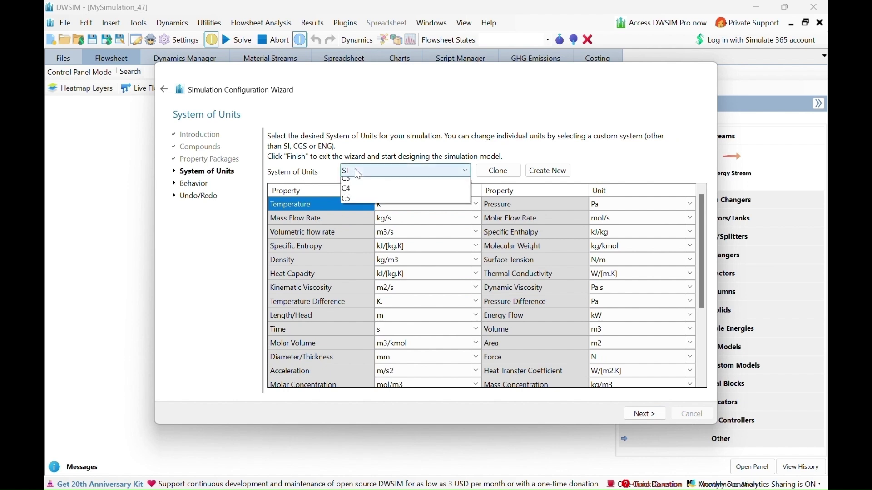
{"action": "left_click", "coordinate": [352, 266]}
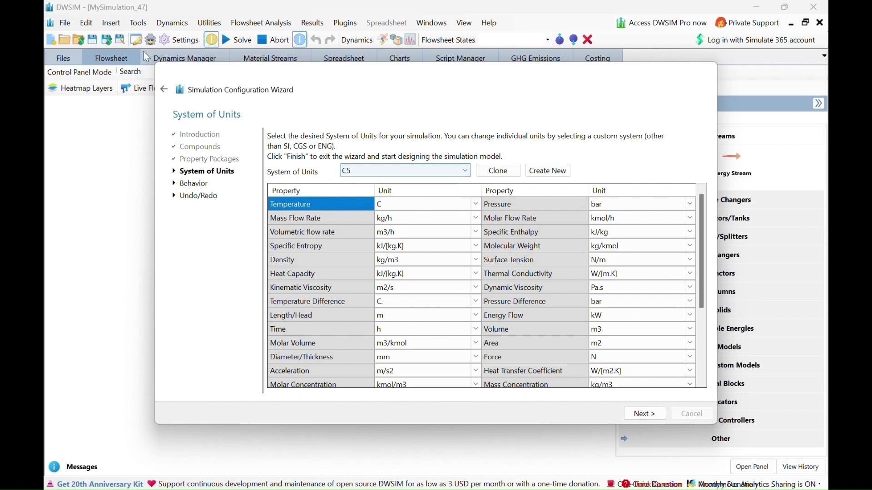
{"action": "left_click", "coordinate": [652, 410]}
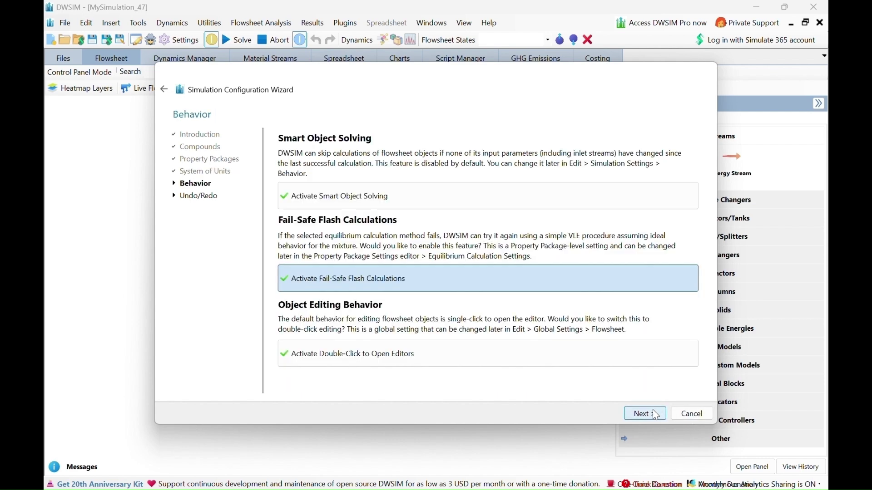
{"action": "left_click", "coordinate": [654, 413]}
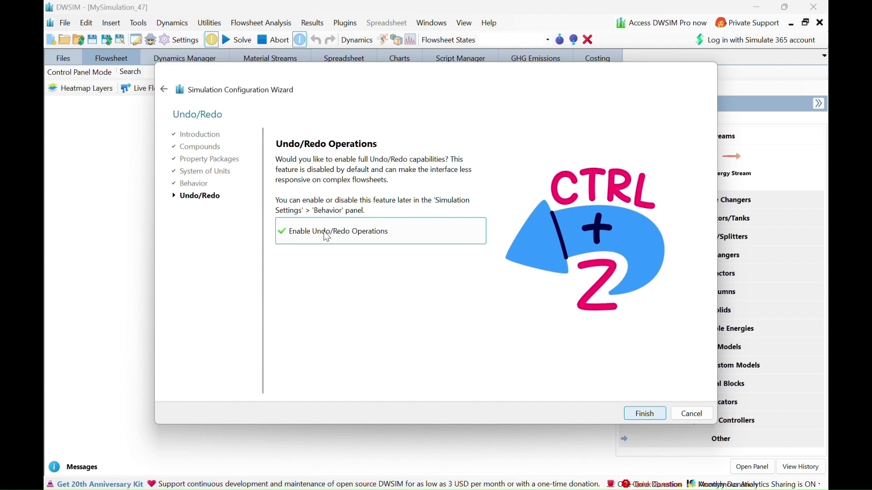
{"action": "left_click", "coordinate": [290, 233]}
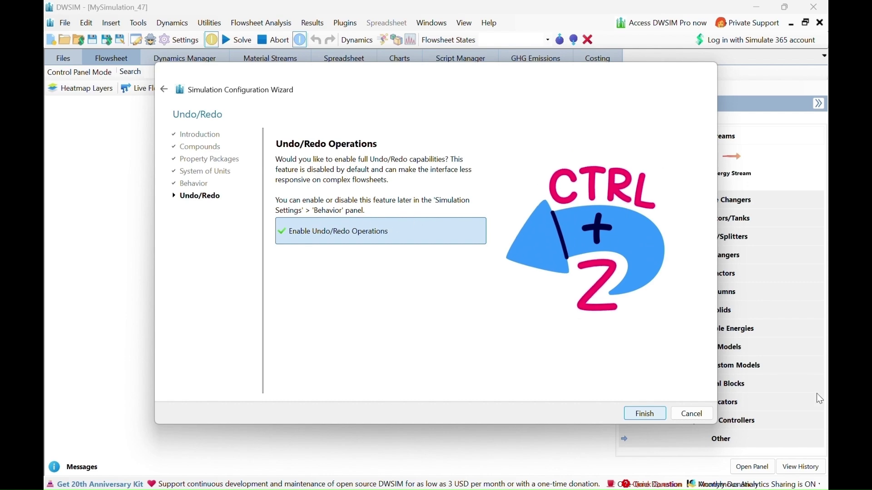
{"action": "left_click", "coordinate": [645, 414]}
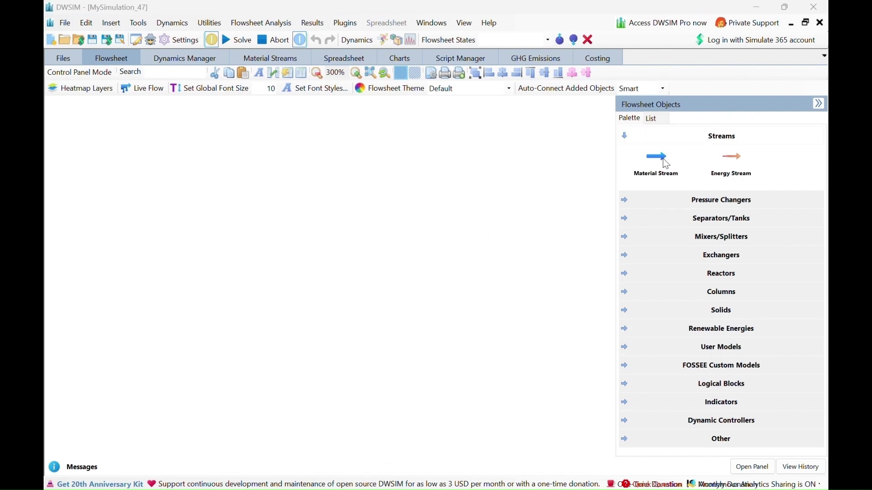
Place a material stream on the flowsheet and rename it 'Inlet stream'.
{"action": "left_click_drag", "start_coordinate": [663, 166], "coordinate": [413, 185]}
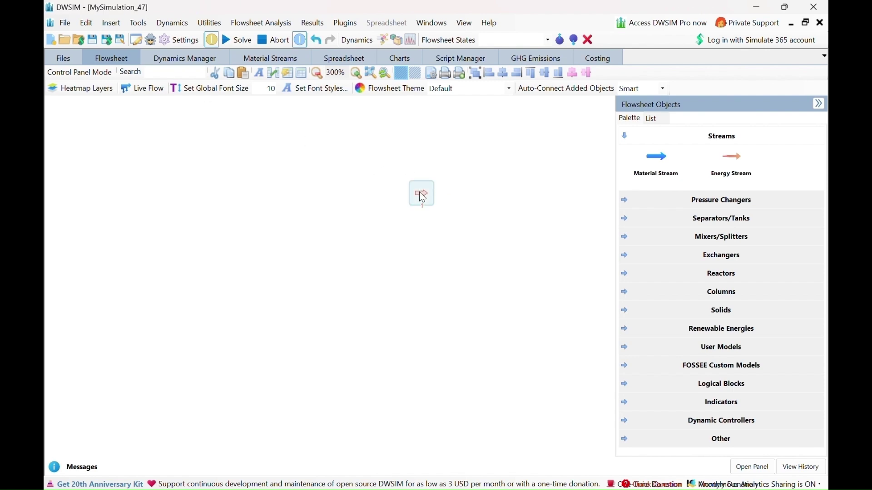
{"action": "double_click", "coordinate": [420, 192]}
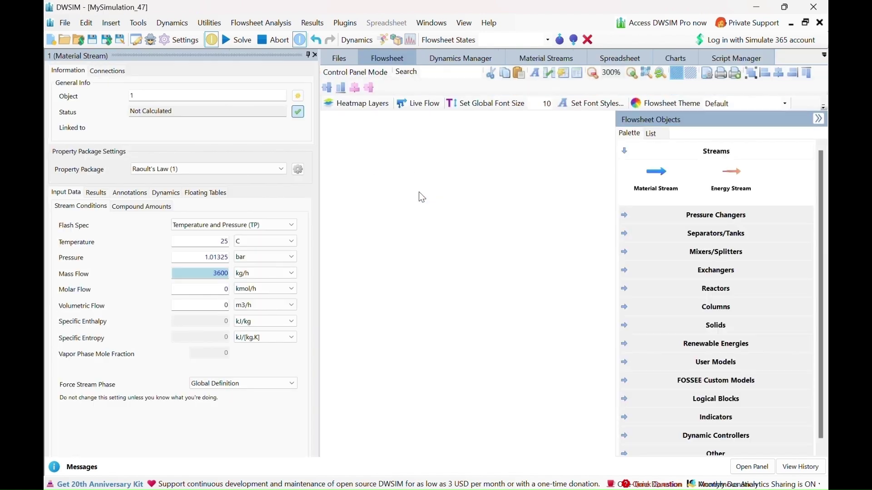
{"action": "left_click", "coordinate": [820, 120]}
{"action": "left_click_drag", "start_coordinate": [526, 176], "coordinate": [442, 166]}
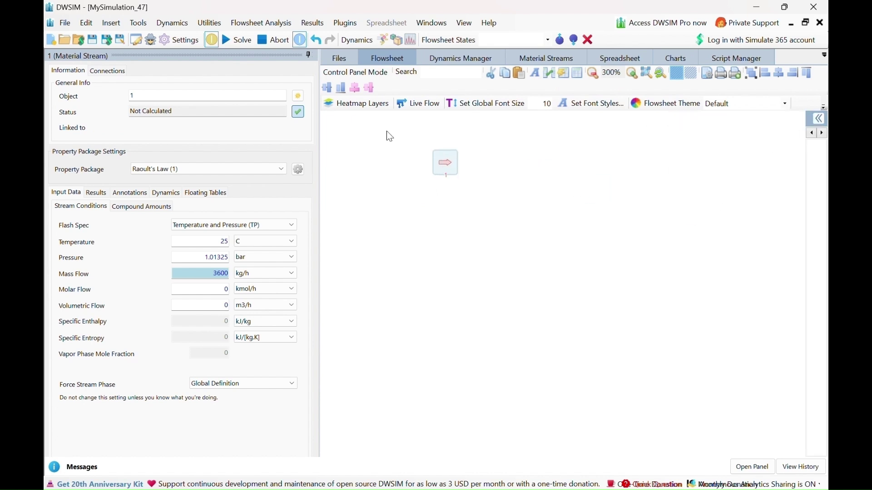
{"action": "left_click_drag", "start_coordinate": [200, 97], "coordinate": [129, 97]}
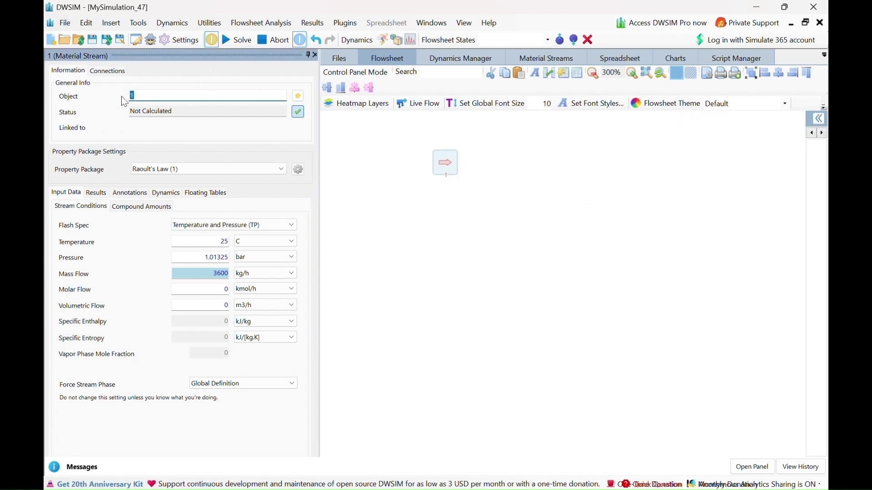
{"action": "type", "text": "In"}
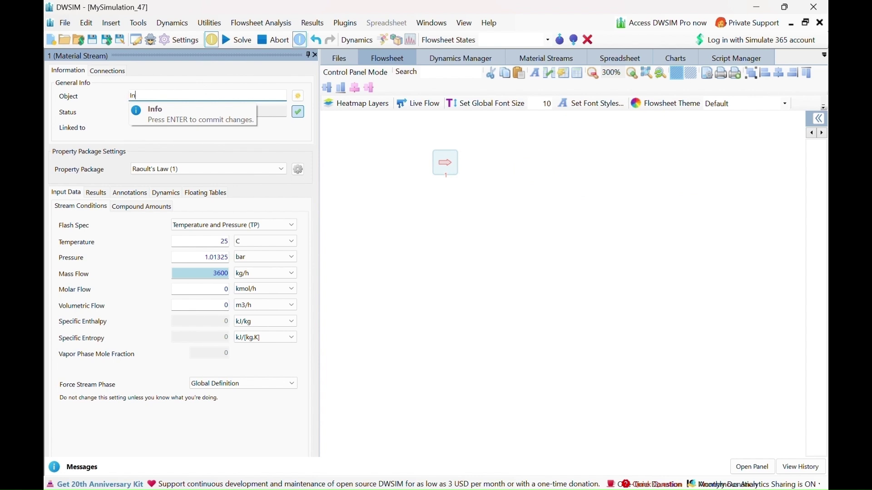
{"action": "type", "text": "let stream"}
{"action": "key", "text": "Return"}
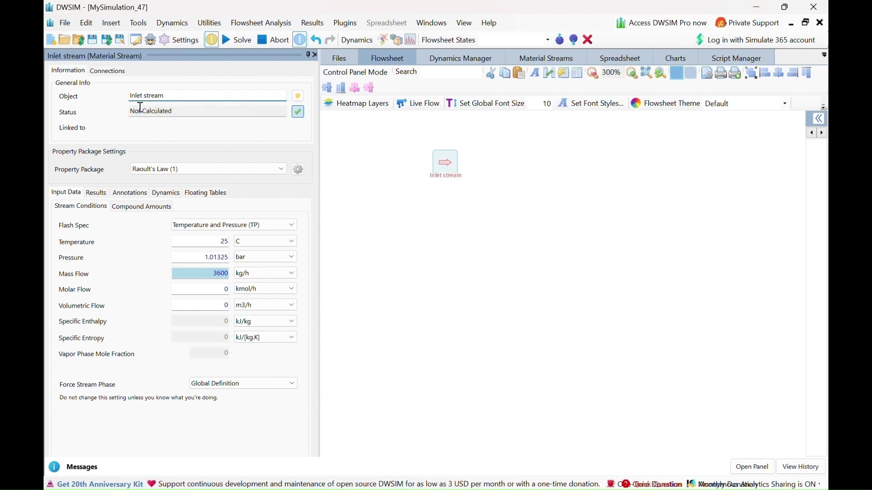
Keep Raoult's Law and the TP flash spec, and set the stream temperature to 25 C.
{"action": "left_click", "coordinate": [184, 169]}
{"action": "left_click", "coordinate": [183, 169]}
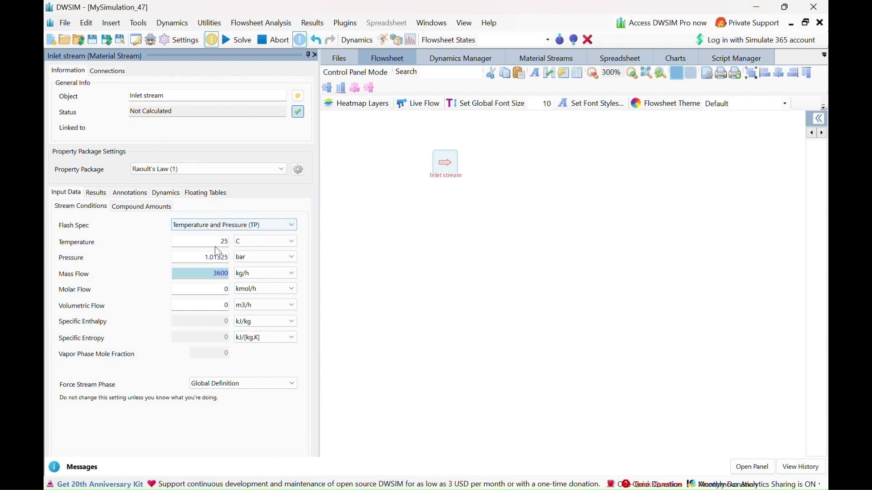
{"action": "left_click", "coordinate": [206, 229]}
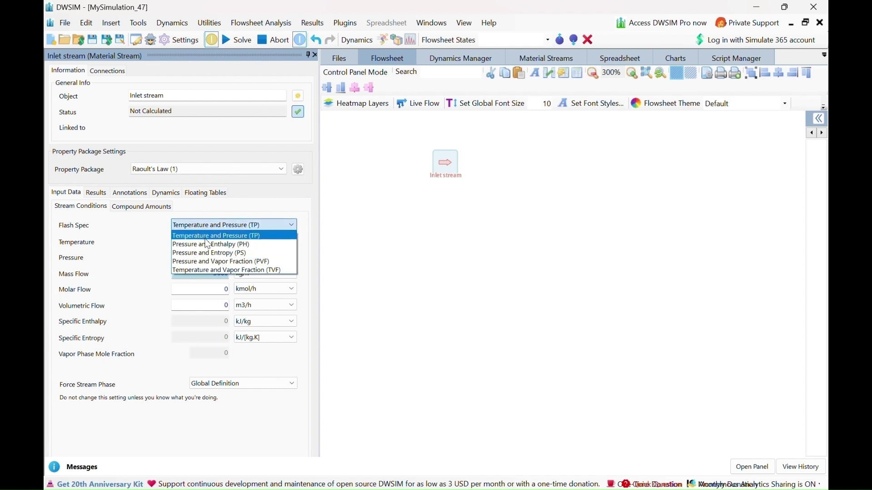
{"action": "left_click", "coordinate": [207, 239]}
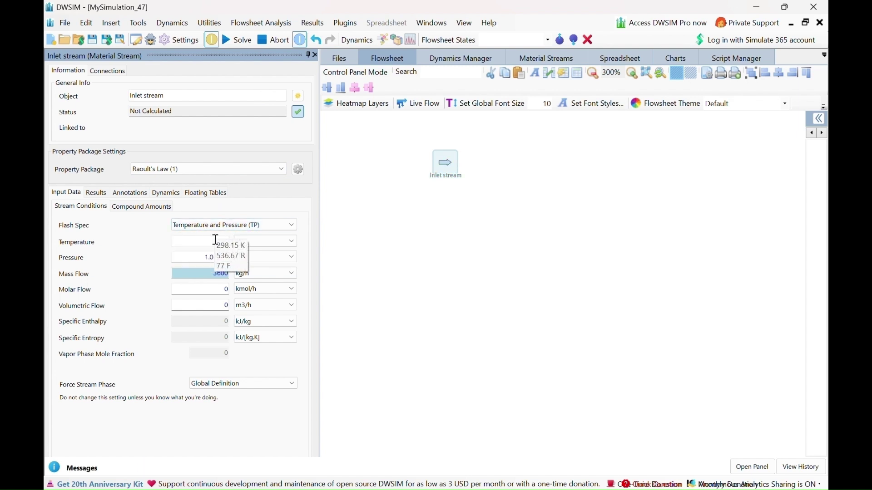
{"action": "double_click", "coordinate": [226, 240]}
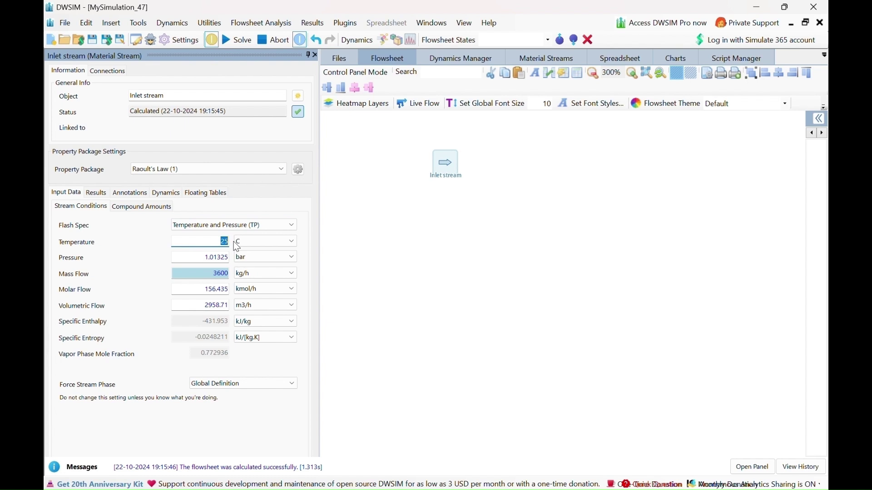
{"action": "type", "text": "25"}
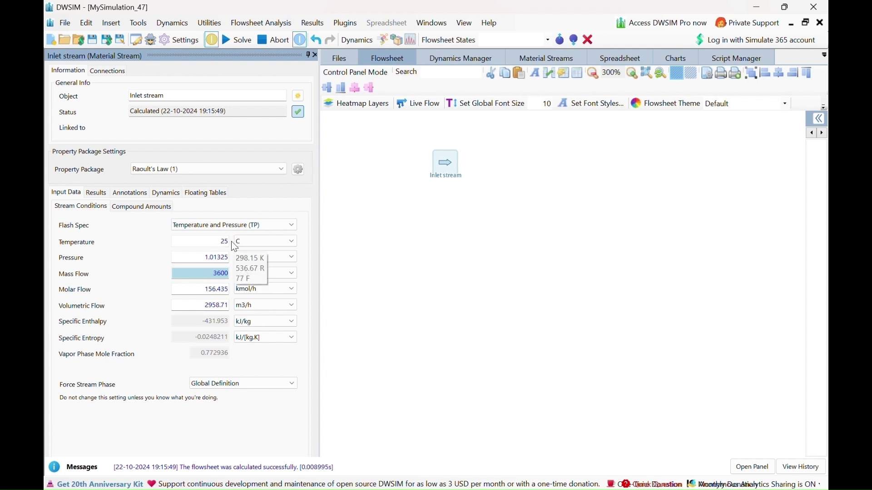
{"action": "key", "text": "Return"}
Set the stream pressure to 1.01325 bar and mass flow to 3600 kg/h.
{"action": "left_click_drag", "start_coordinate": [205, 257], "coordinate": [232, 257]}
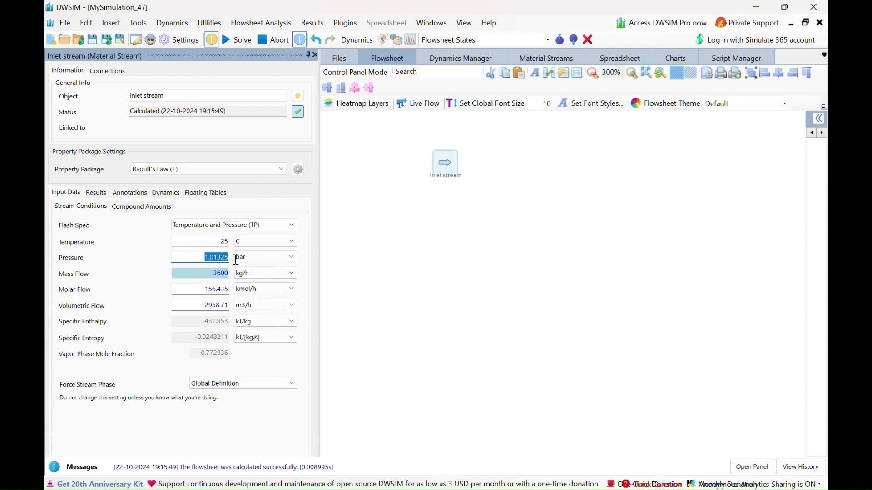
{"action": "type", "text": "1.01325"}
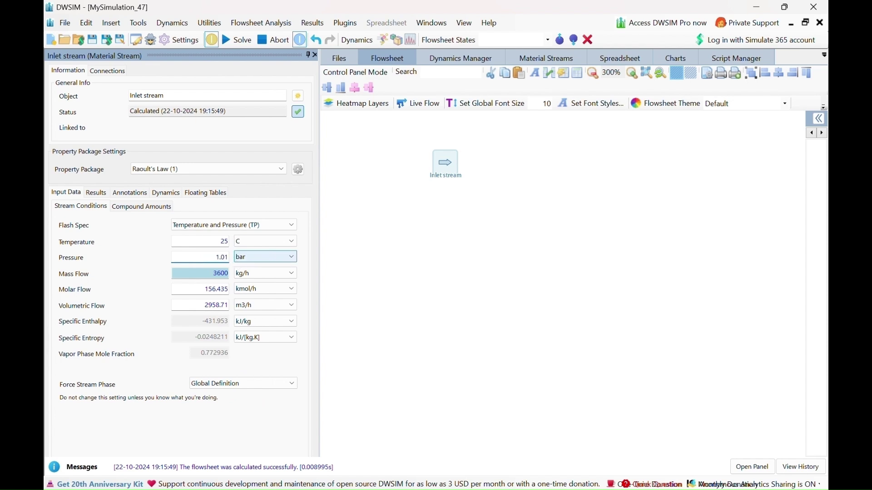
{"action": "left_click", "coordinate": [241, 257]}
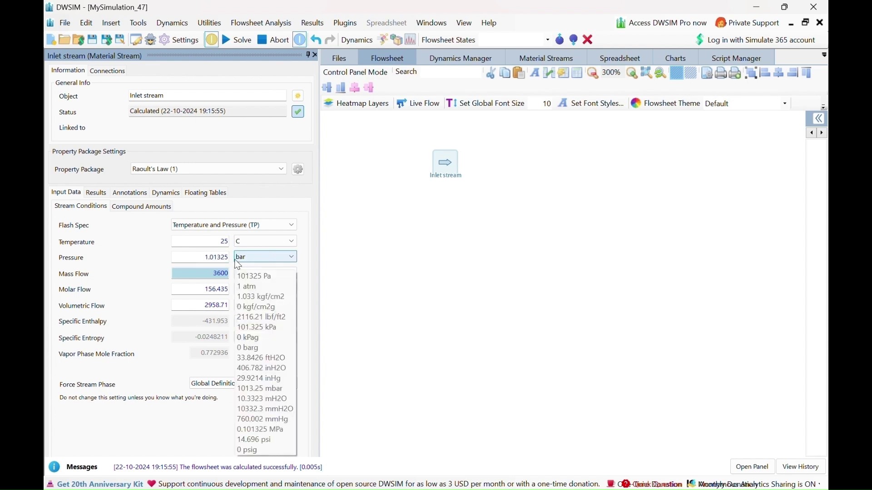
{"action": "left_click", "coordinate": [238, 273]}
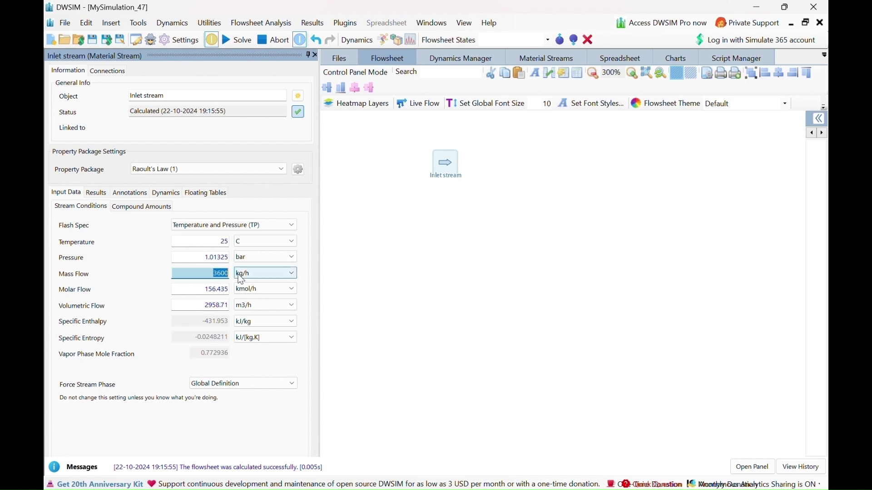
{"action": "type", "text": "3600"}
{"action": "left_click", "coordinate": [238, 274]}
{"action": "left_click", "coordinate": [238, 275]}
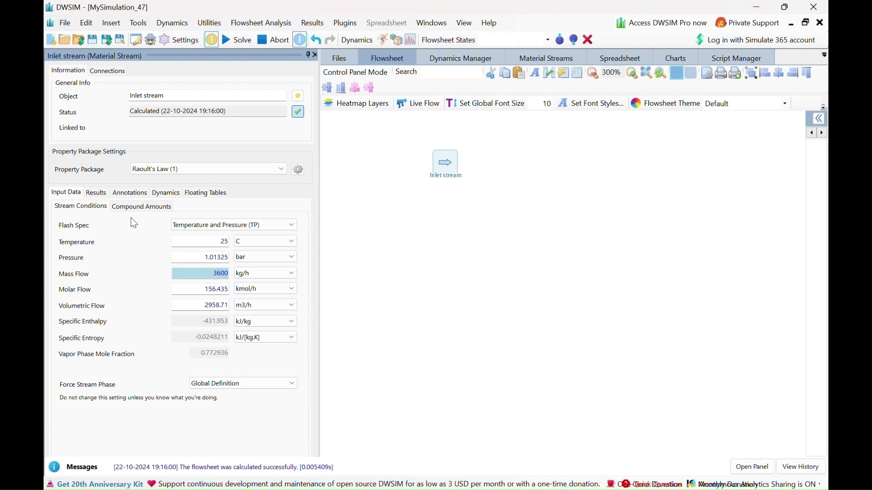
Enter amounts 0.5 CO, 0.5 water, 0 CO2 and 0 H2 in the compound grid.
{"action": "left_click", "coordinate": [138, 207]}
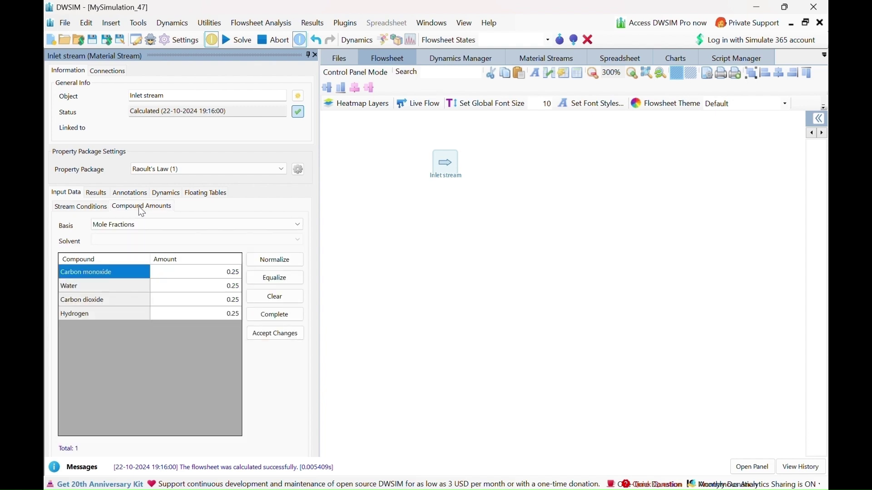
{"action": "left_click", "coordinate": [199, 274]}
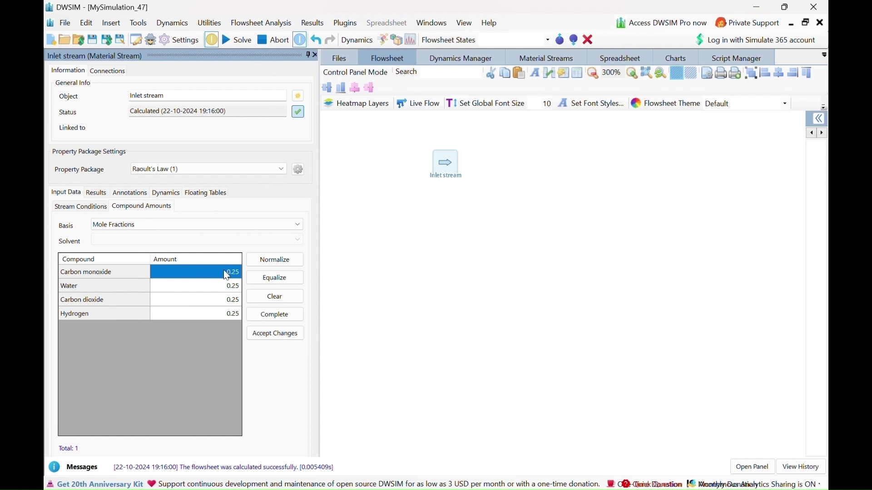
{"action": "type", "text": "0.5"}
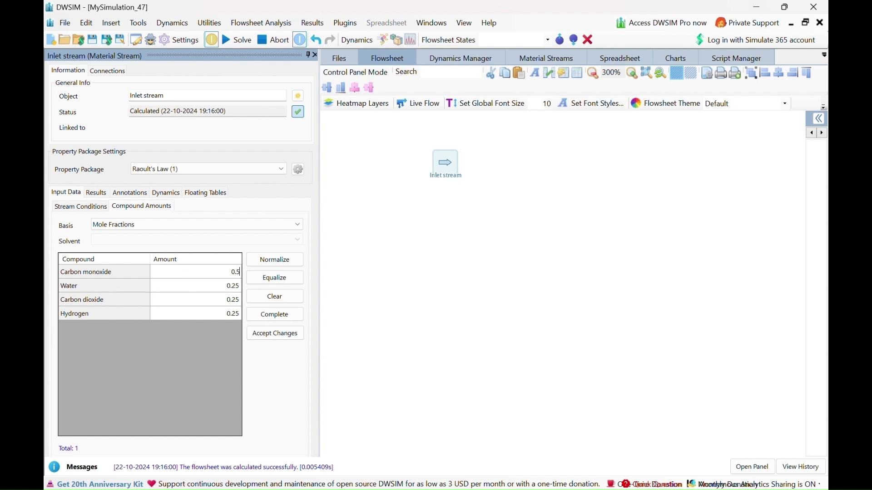
{"action": "key", "text": "Return"}
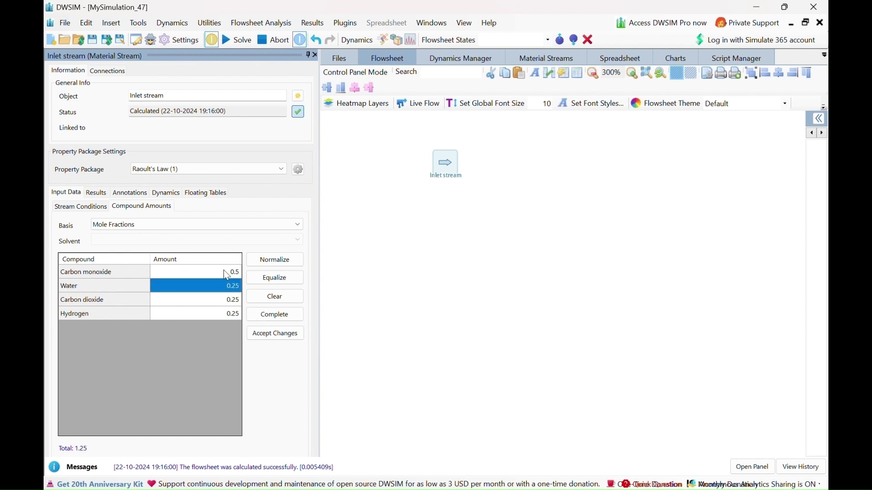
{"action": "type", "text": "0.5"}
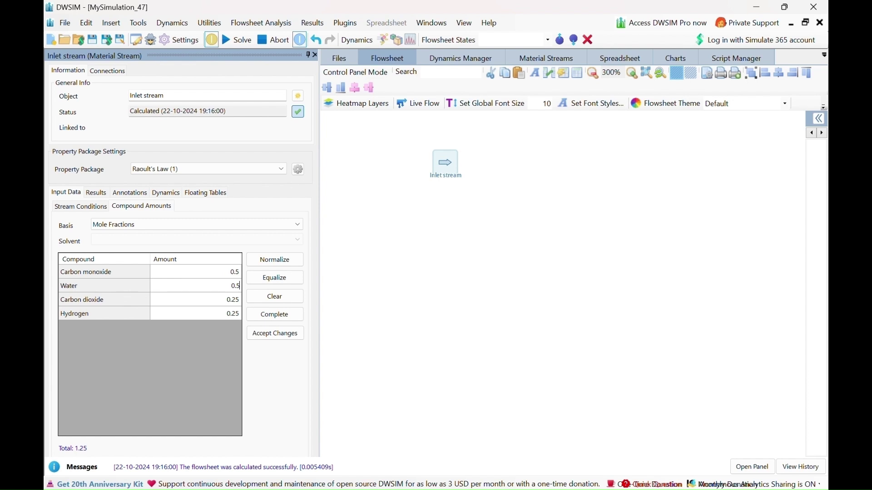
{"action": "key", "text": "Return"}
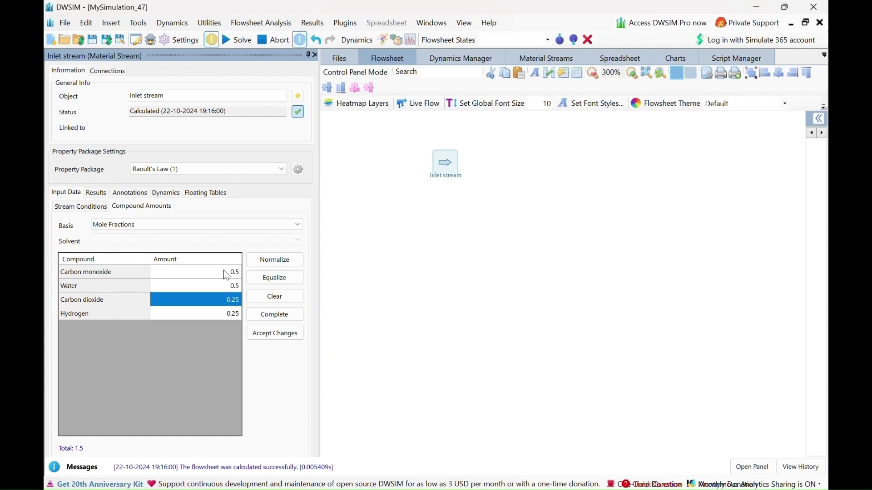
{"action": "type", "text": "0"}
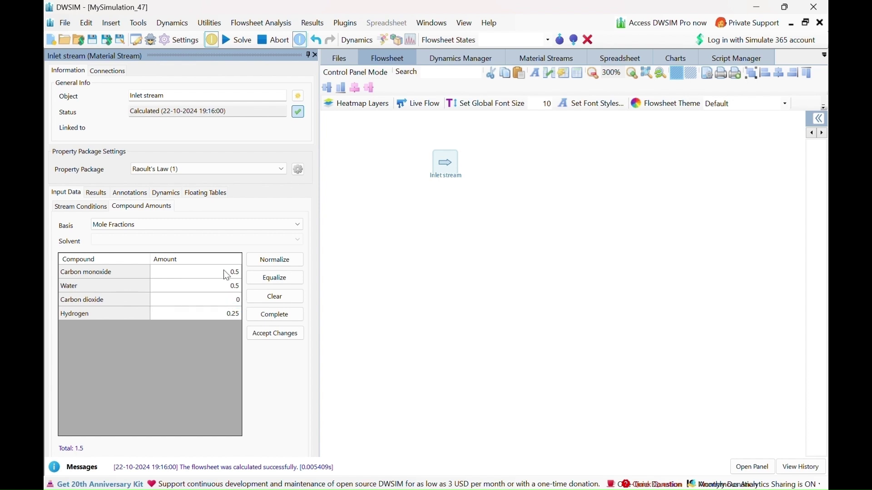
{"action": "key", "text": "Return"}
{"action": "type", "text": "0"}
{"action": "key", "text": "Return"}
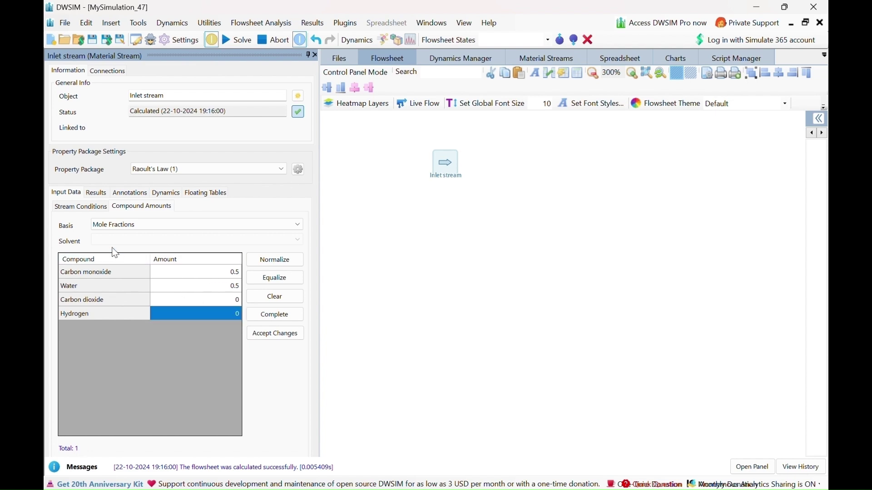
Keep the Mole Fractions basis, re-enter 0.5, 0.5, 0, 0, and accept the changes.
{"action": "left_click", "coordinate": [122, 226]}
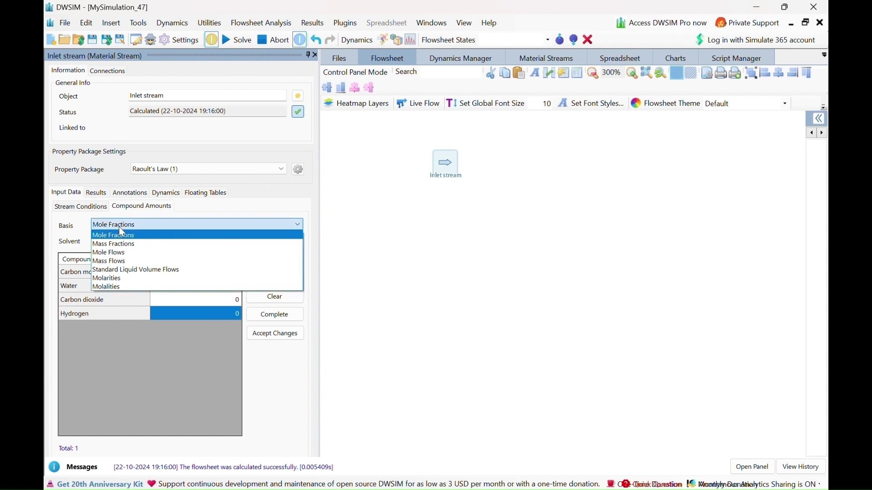
{"action": "left_click", "coordinate": [120, 236]}
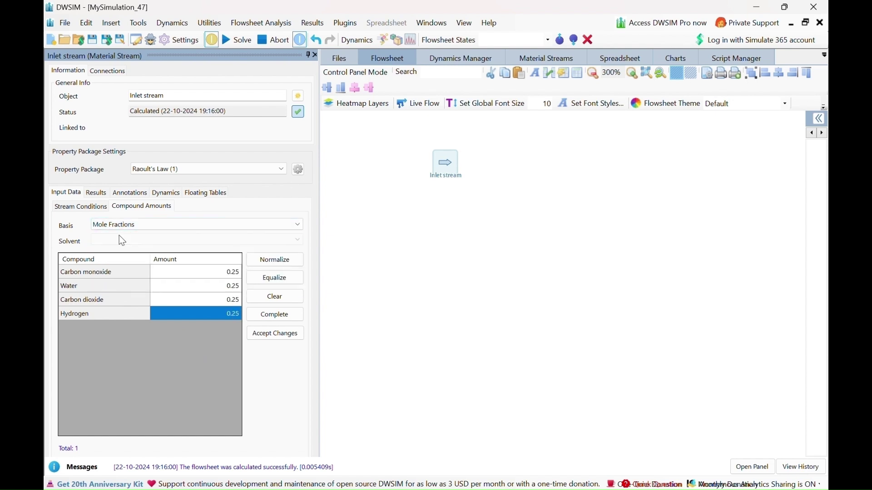
{"action": "left_click", "coordinate": [217, 274]}
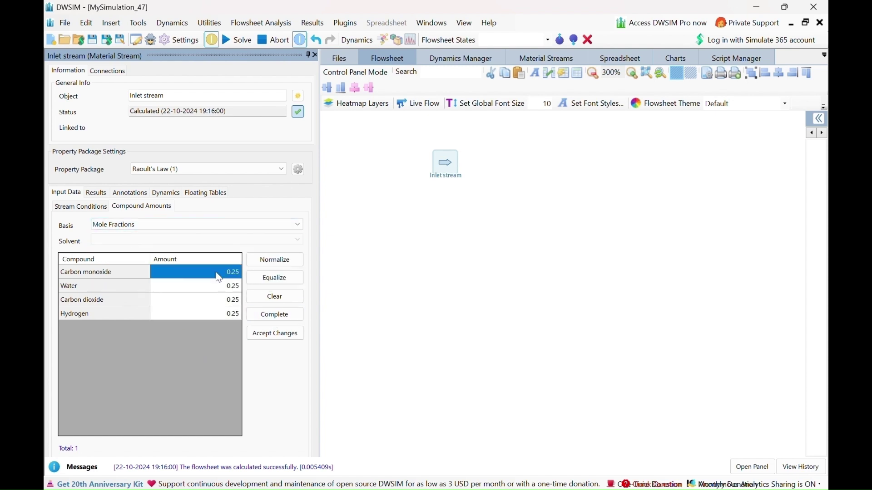
{"action": "type", "text": "0.5"}
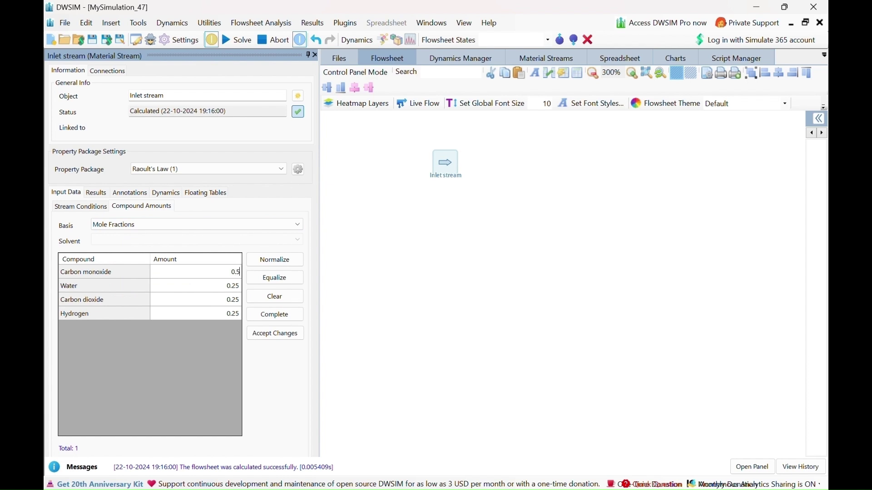
{"action": "key", "text": "Return"}
{"action": "type", "text": "0.5"}
{"action": "key", "text": "Return"}
{"action": "type", "text": "0"}
{"action": "key", "text": "Return"}
{"action": "type", "text": "0"}
{"action": "key", "text": "Return"}
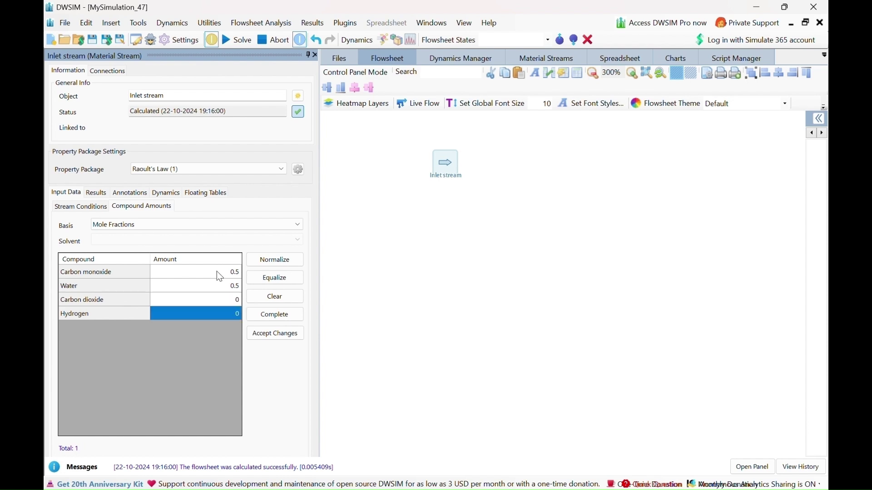
{"action": "left_click", "coordinate": [291, 338]}
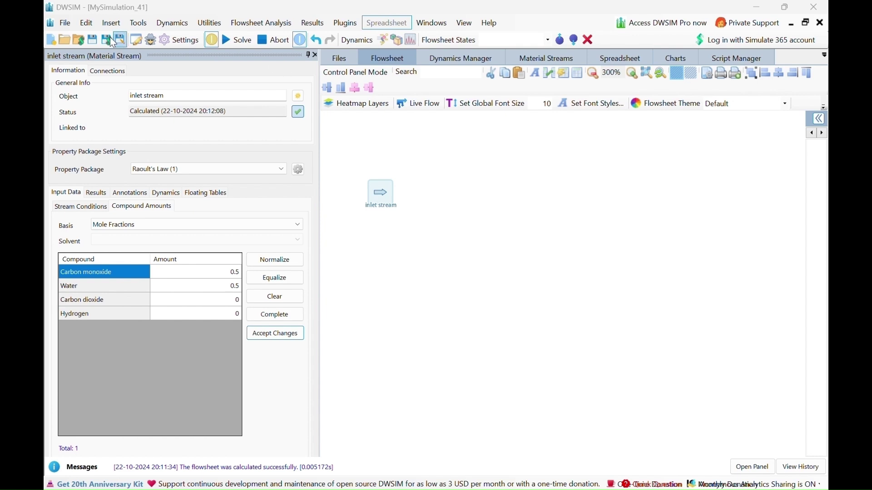
Go to Simulation Settings' Reactions tab and add a new Equilibrium reaction.
{"action": "left_click", "coordinate": [87, 23]}
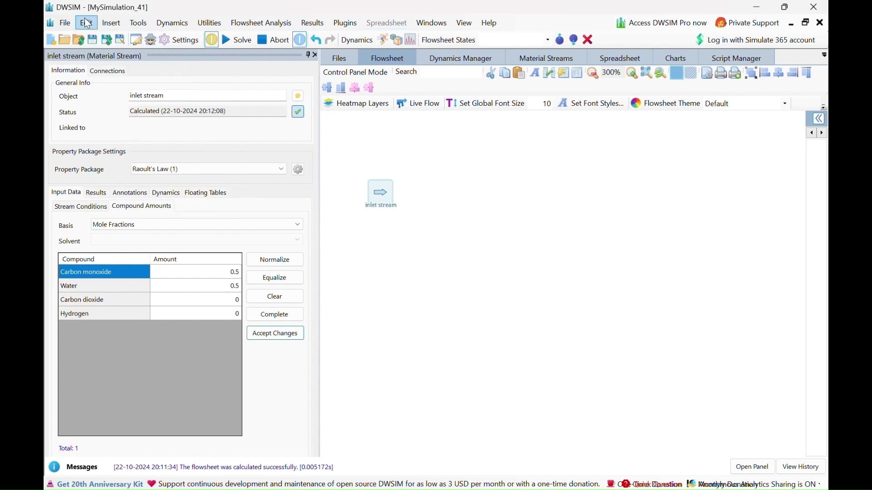
{"action": "left_click", "coordinate": [155, 191]}
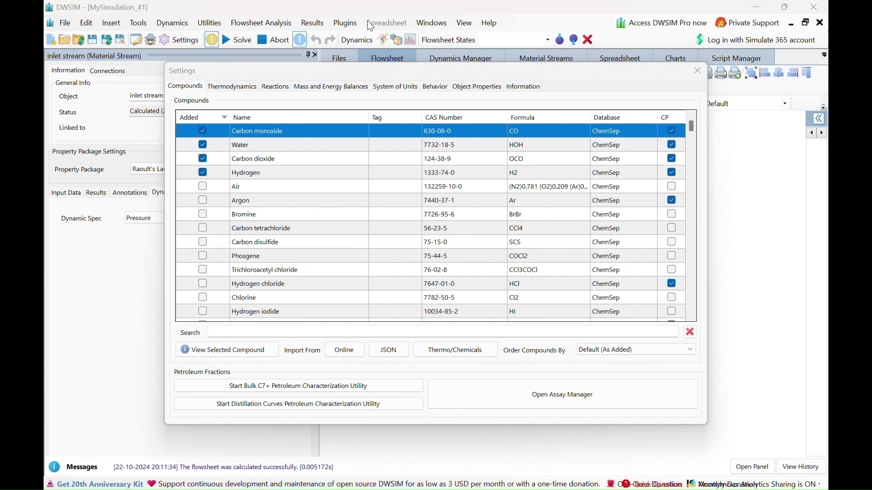
{"action": "left_click", "coordinate": [274, 87]}
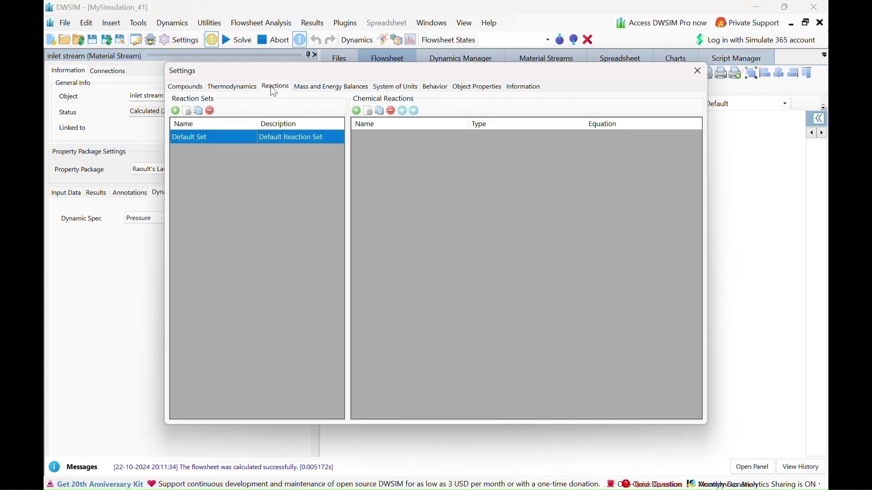
{"action": "left_click", "coordinate": [357, 112]}
{"action": "left_click", "coordinate": [357, 112]}
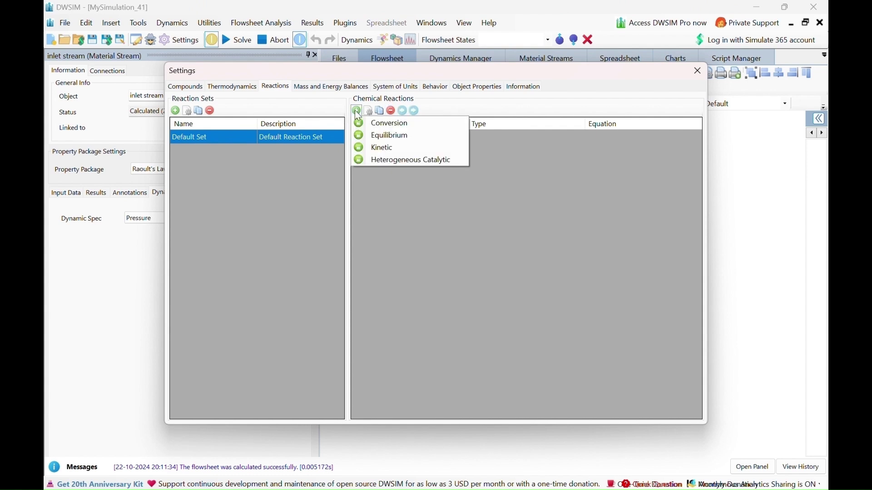
{"action": "left_click", "coordinate": [377, 136]}
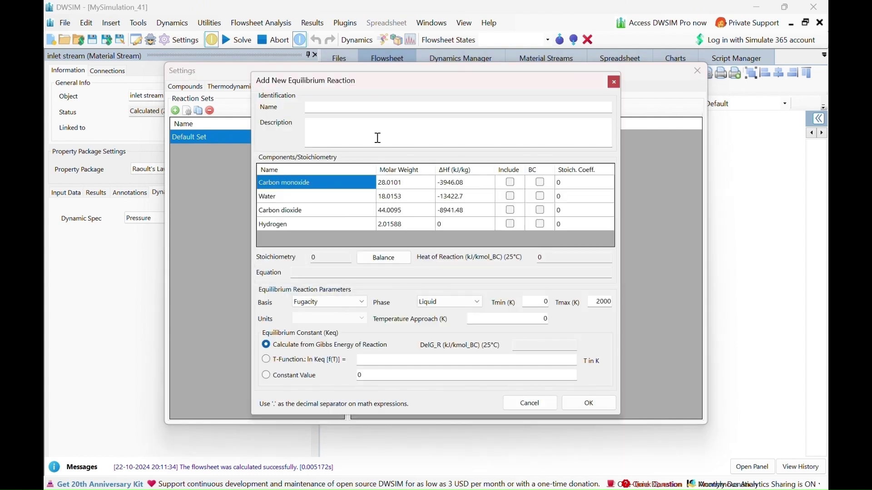
Name the reaction 'water gas shift reaction' and enter its CO + water vapour to CO2 + hydrogen description.
{"action": "left_click", "coordinate": [380, 108]}
{"action": "type", "text": "wat"}
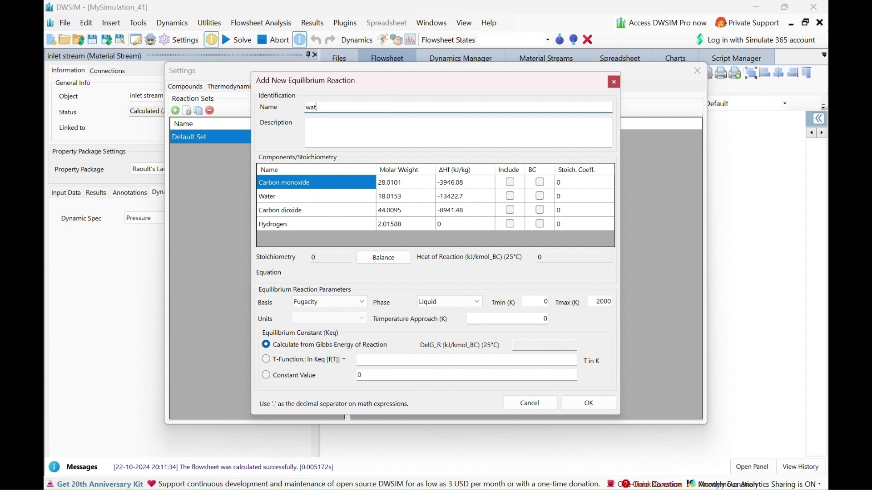
{"action": "type", "text": "er gas shift reaction"}
{"action": "left_click", "coordinate": [323, 124]}
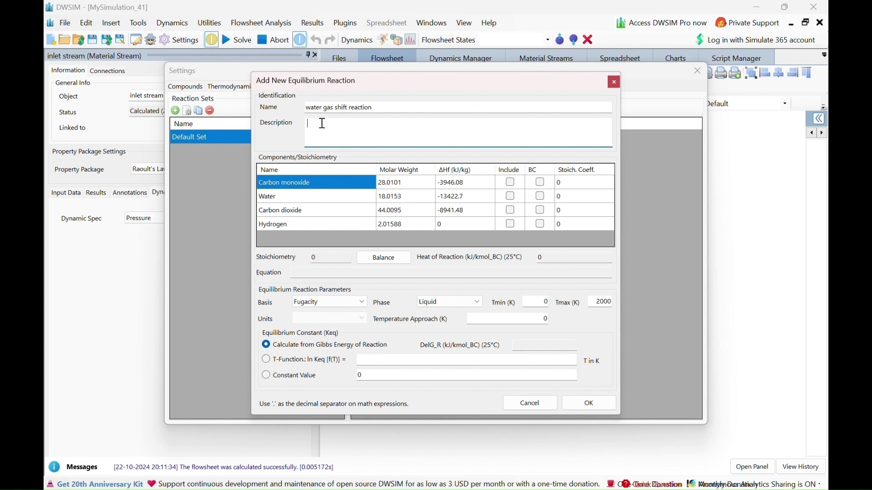
{"action": "type", "text": "carbon monoxide and water vapour reacts to form "}
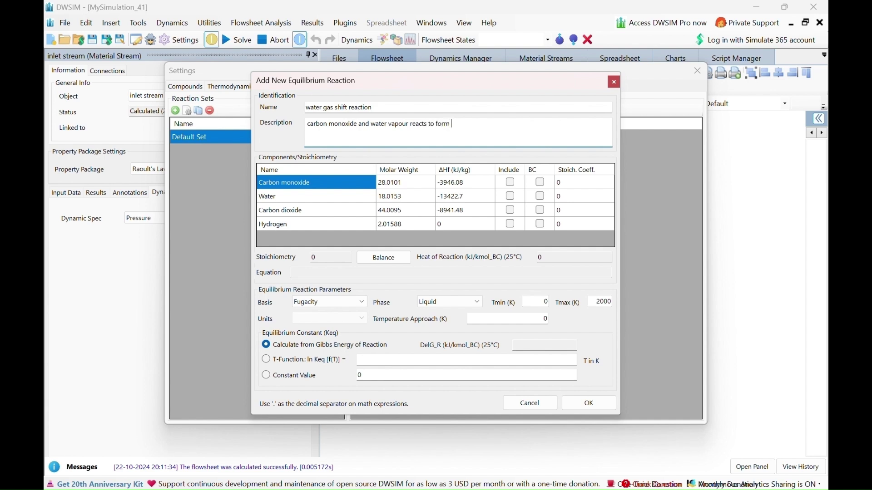
{"action": "type", "text": "carbon dioxide and hydrogen"}
Include carbon monoxide, carbon dioxide and hydrogen in the reaction, with carbon monoxide as base component.
{"action": "left_click", "coordinate": [511, 184]}
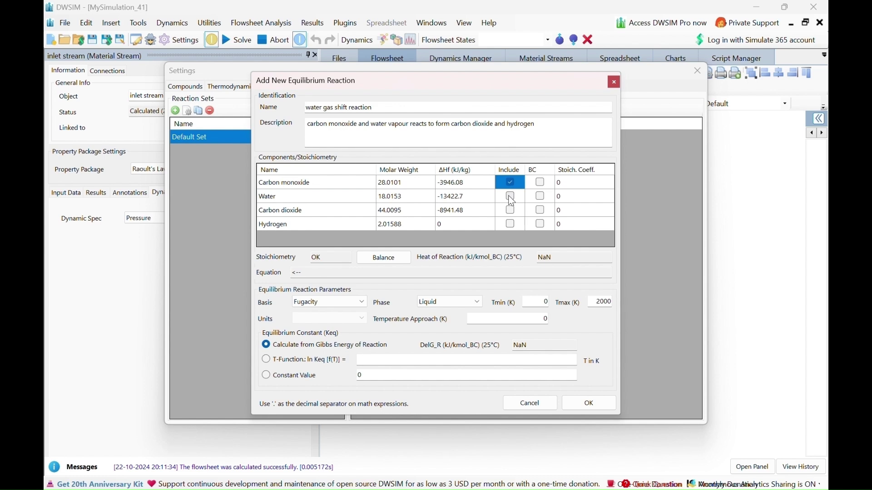
{"action": "left_click", "coordinate": [511, 212]}
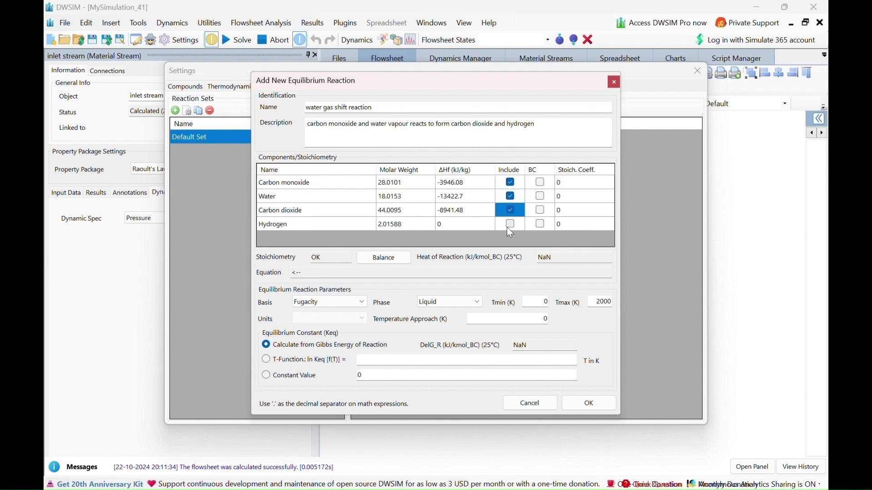
{"action": "left_click", "coordinate": [509, 222]}
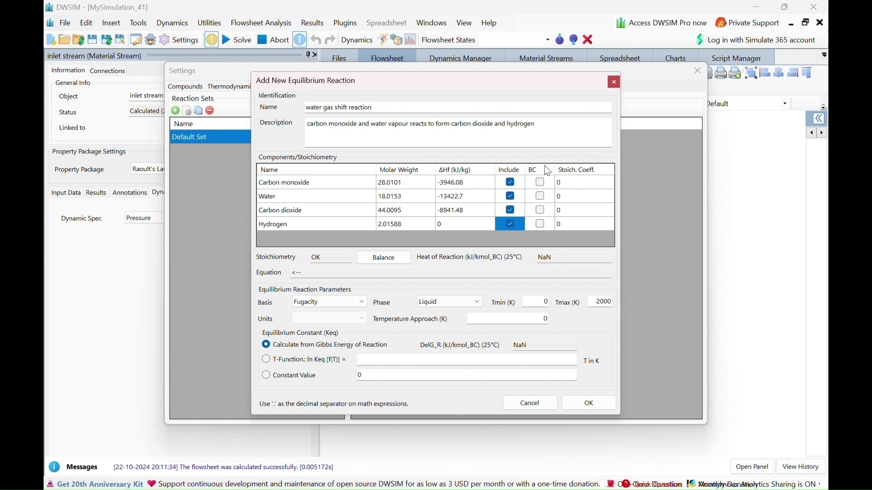
{"action": "left_click", "coordinate": [542, 184]}
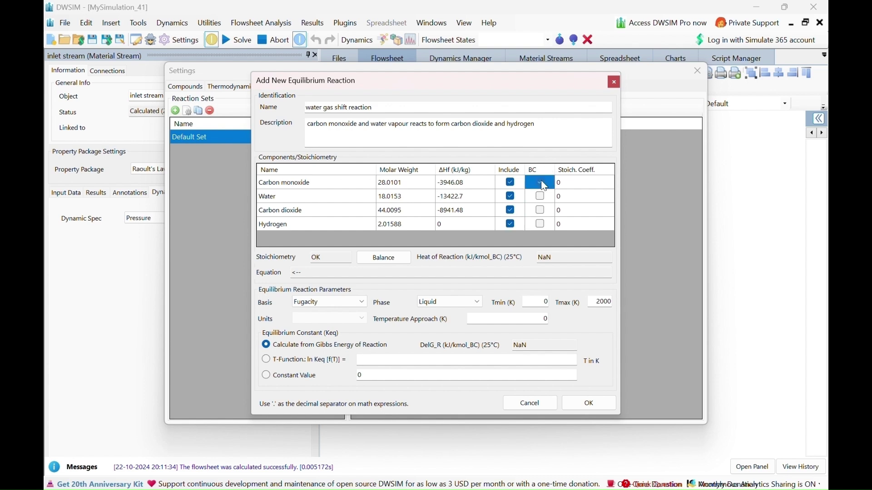
Enter coefficients -1, -1, 1, 1 for CO, water, CO2 and H2 and balance the equation.
{"action": "left_click", "coordinate": [566, 183]}
{"action": "type", "text": "-1"}
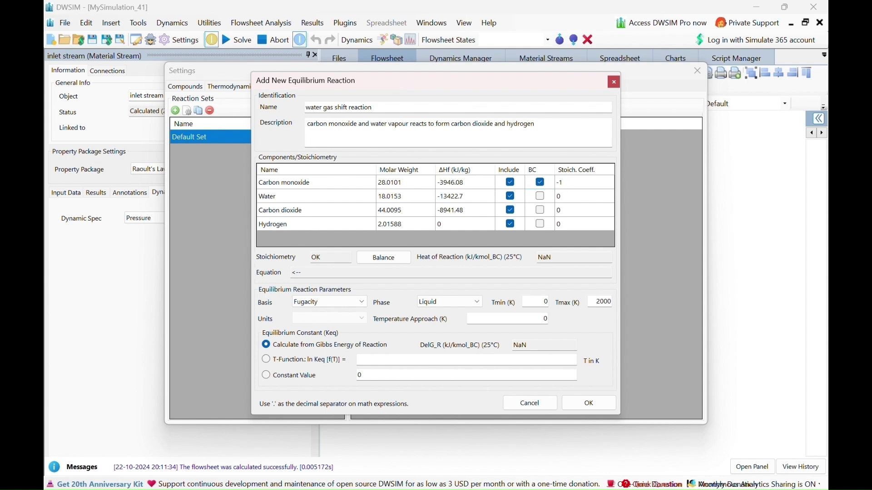
{"action": "left_click", "coordinate": [566, 198]}
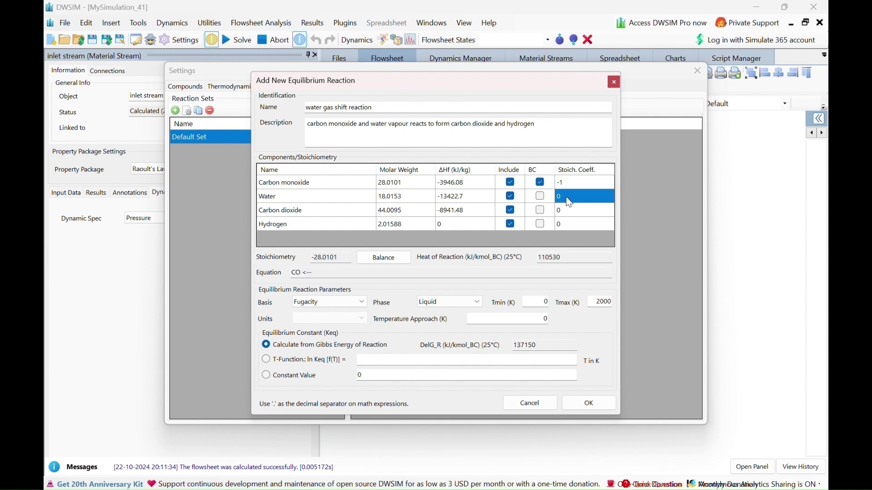
{"action": "type", "text": "-1"}
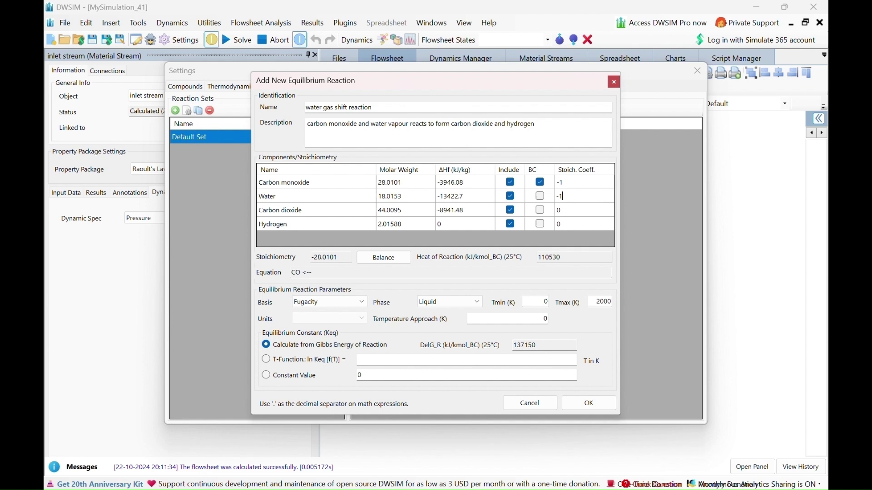
{"action": "left_click", "coordinate": [563, 211]}
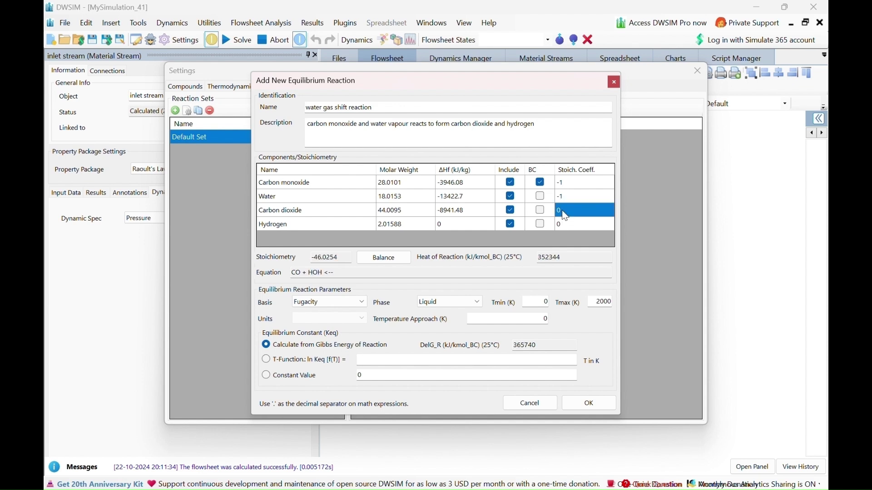
{"action": "type", "text": "1"}
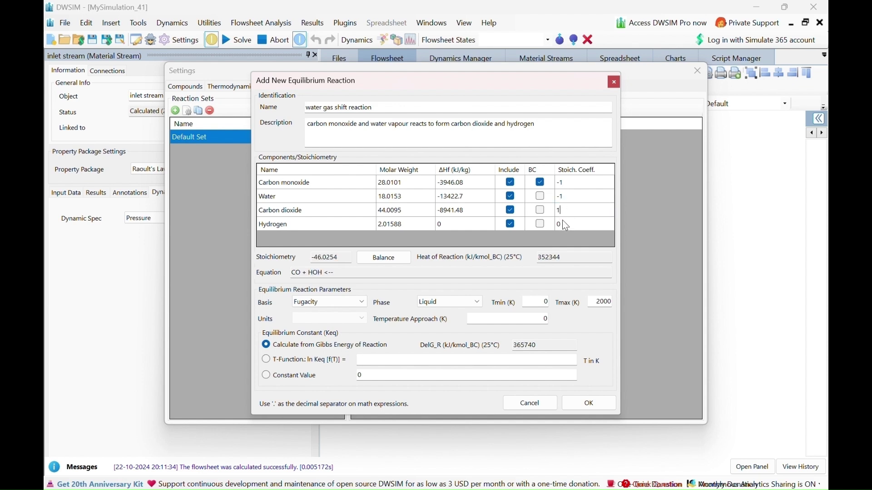
{"action": "left_click", "coordinate": [562, 221]}
{"action": "type", "text": "1"}
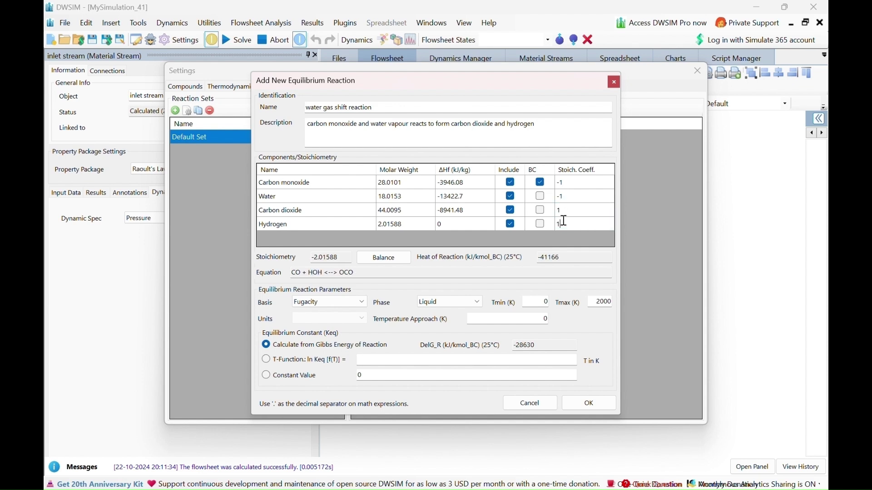
{"action": "left_click", "coordinate": [383, 261]}
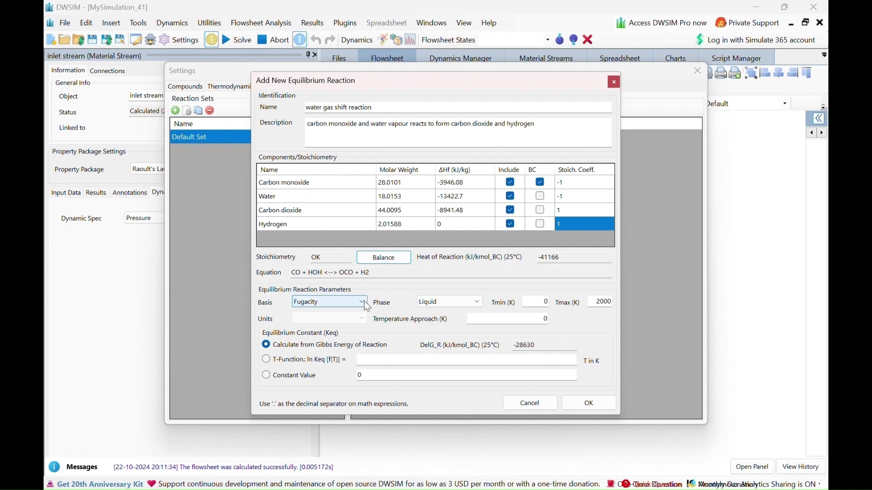
Set the water gas shift reaction's phase to Vapor and save the equilibrium reaction.
{"action": "left_click", "coordinate": [469, 301]}
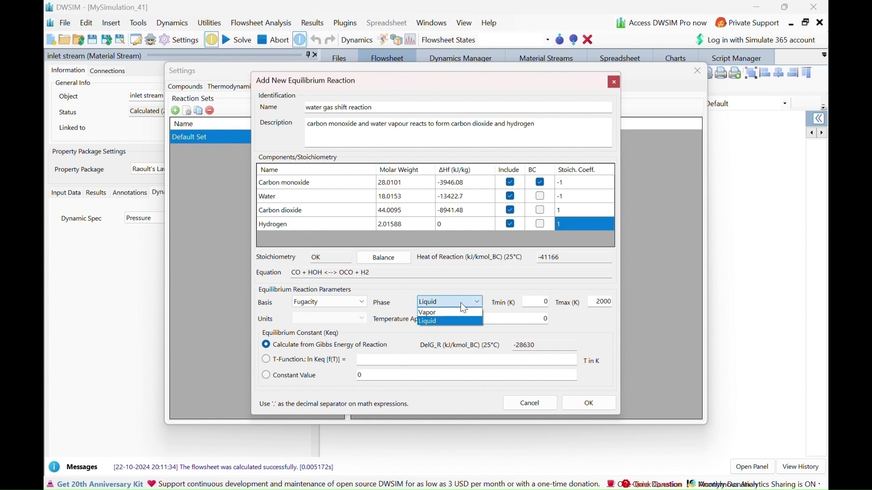
{"action": "left_click", "coordinate": [445, 316]}
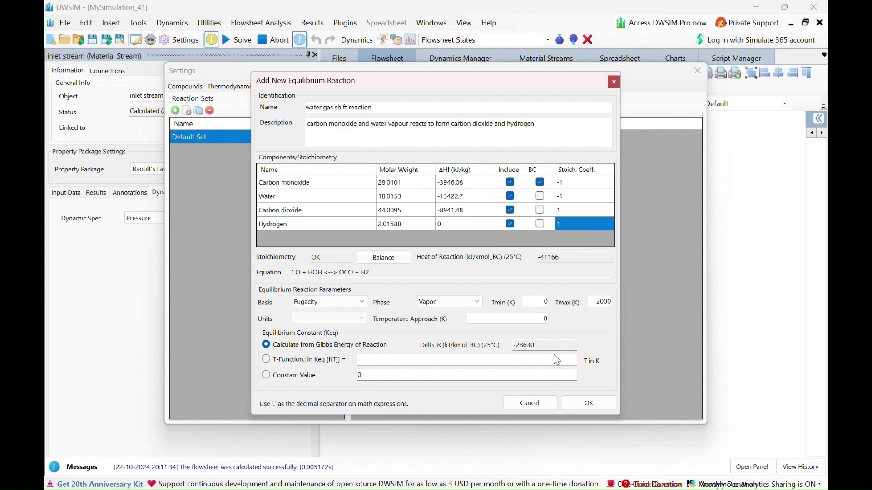
{"action": "left_click", "coordinate": [588, 405]}
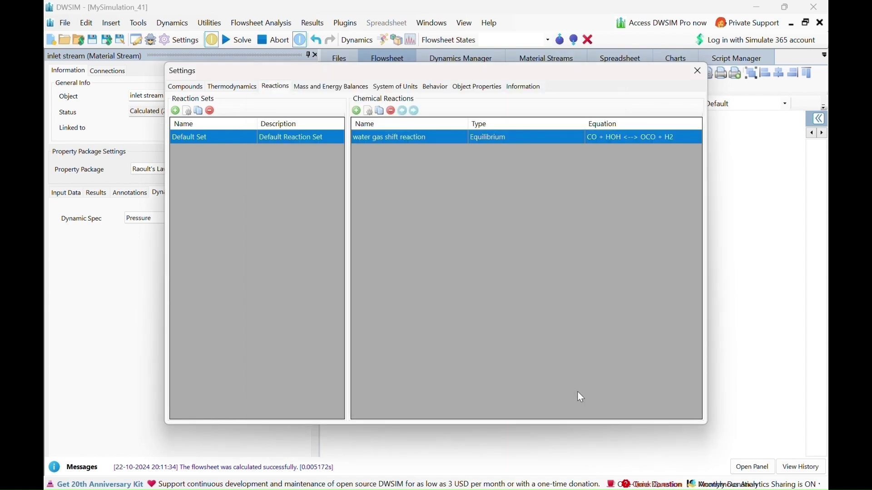
Place an Equilibrium Reactor from the Reactors palette to the right of the inlet stream.
{"action": "left_click", "coordinate": [700, 71]}
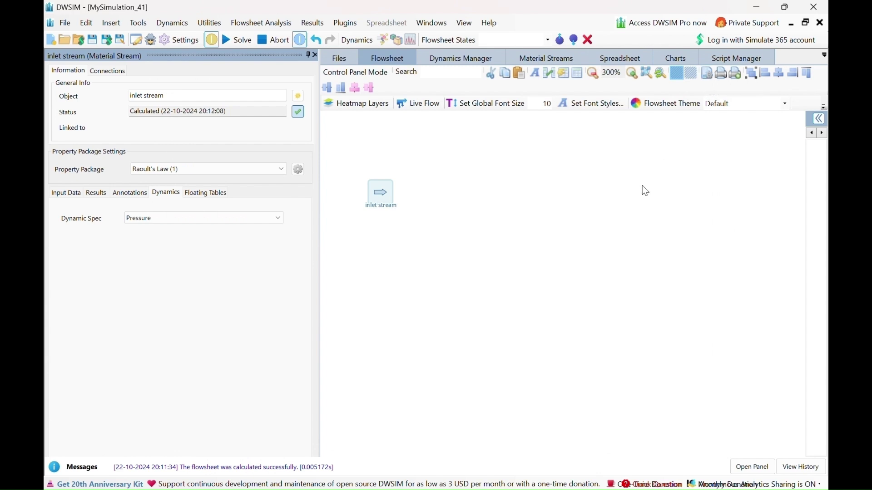
{"action": "left_click", "coordinate": [822, 119]}
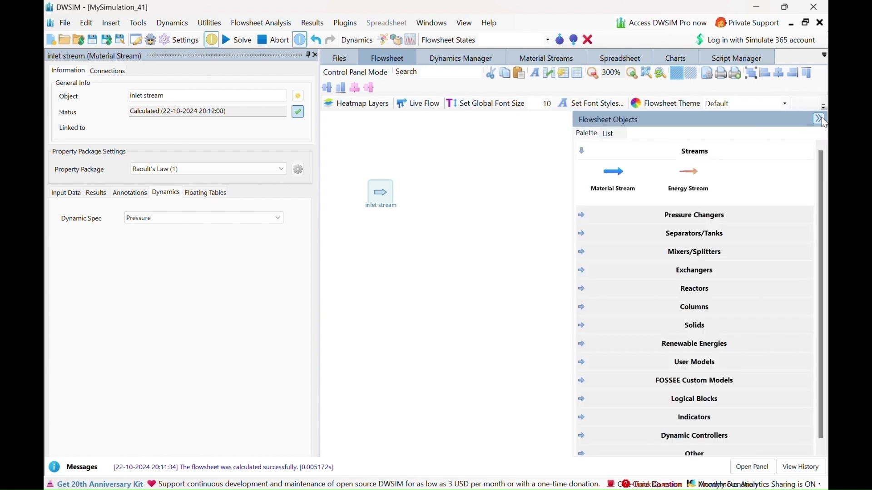
{"action": "left_click", "coordinate": [688, 293]}
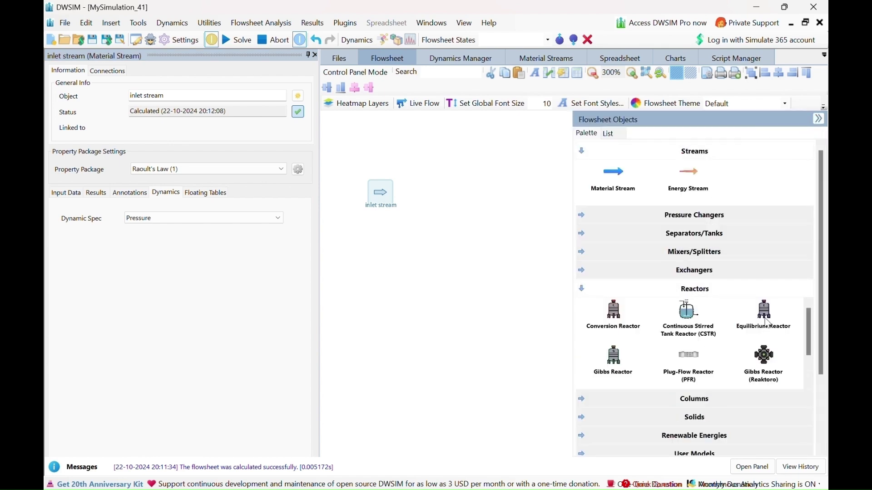
{"action": "left_click_drag", "start_coordinate": [767, 323], "coordinate": [457, 194]}
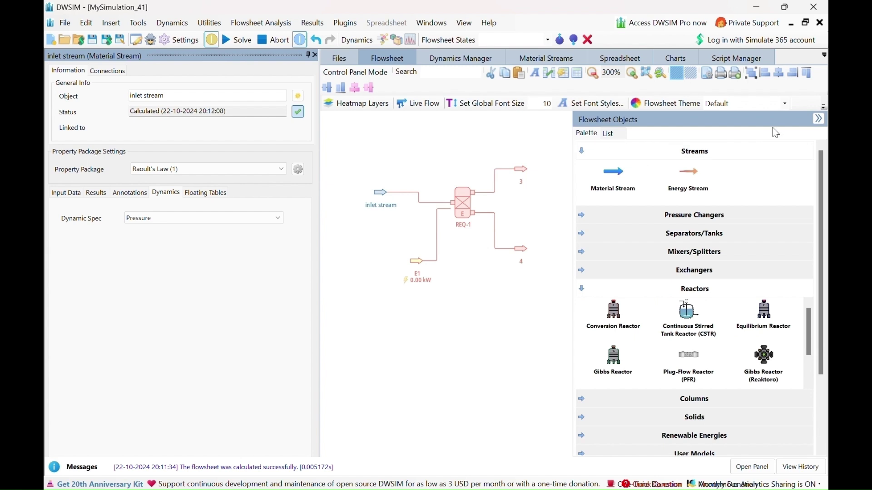
{"action": "left_click", "coordinate": [821, 119]}
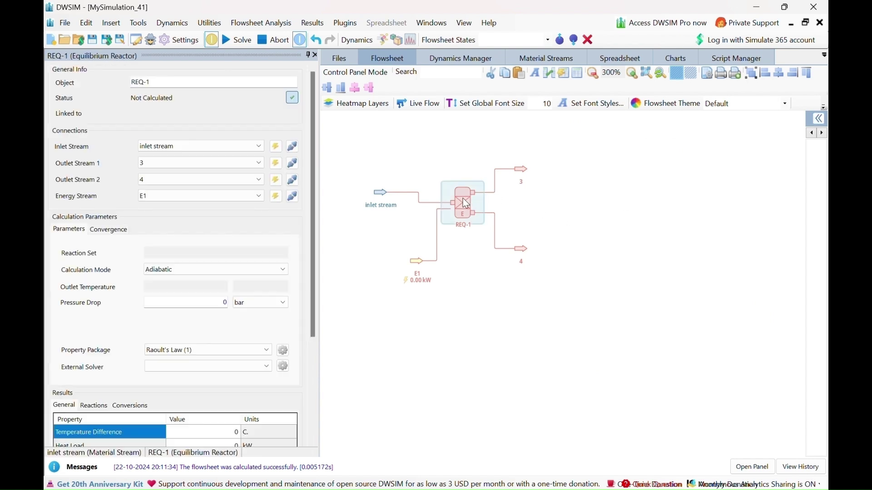
Rename reactor REQ-1 to 'Equilibrium reactor' and outlet stream 3 to 'vapour product'.
{"action": "left_click", "coordinate": [189, 81]}
{"action": "key", "text": "BackSpace"}
{"action": "key", "text": "BackSpace"}
{"action": "key", "text": "BackSpace"}
{"action": "key", "text": "BackSpace"}
{"action": "key", "text": "BackSpace"}
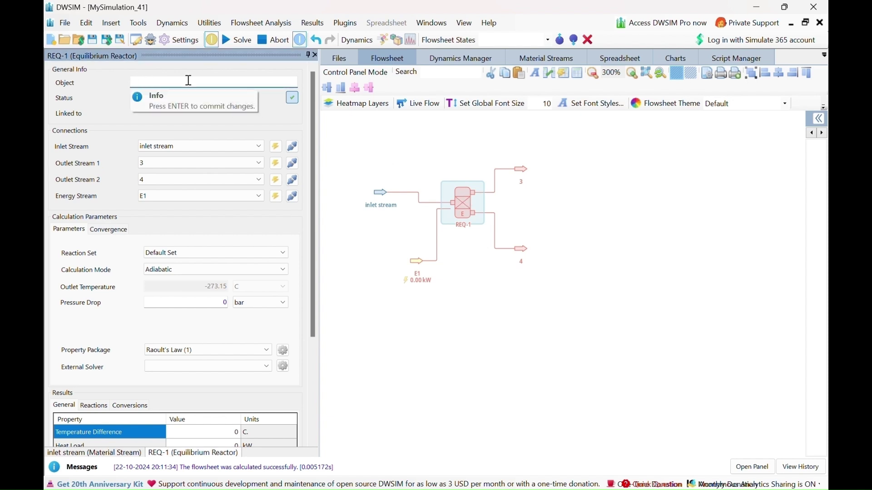
{"action": "type", "text": "Equilibrium reactor"}
{"action": "key", "text": "Return"}
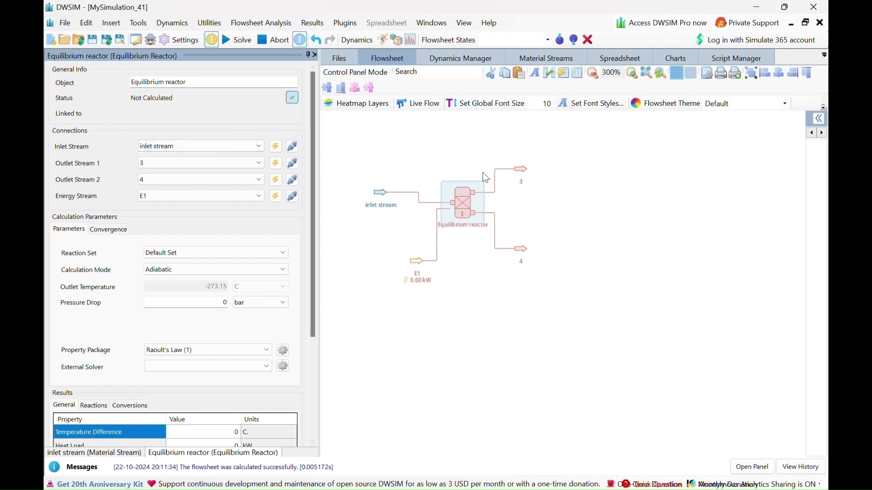
{"action": "left_click", "coordinate": [523, 173]}
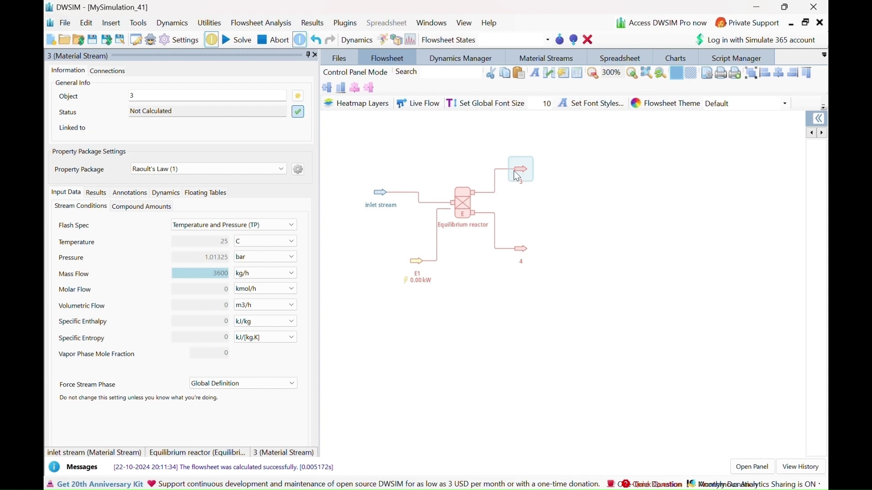
{"action": "double_click", "coordinate": [176, 94]}
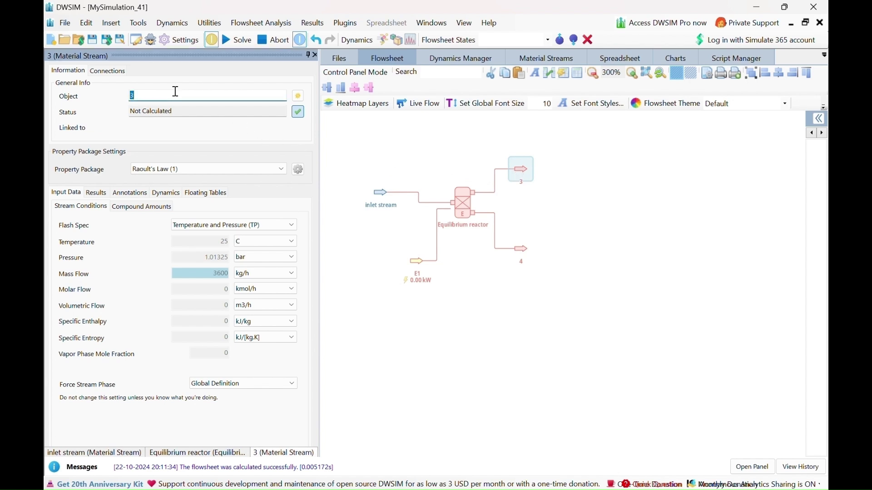
{"action": "key", "text": "BackSpace"}
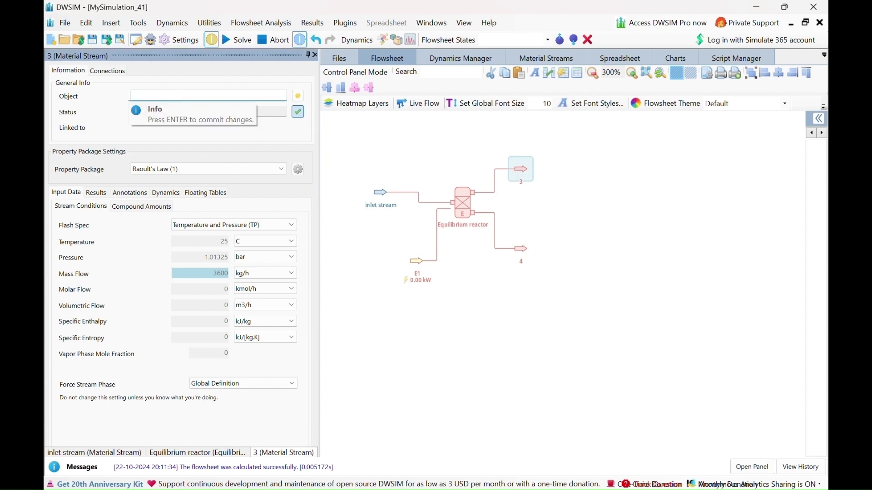
{"action": "type", "text": "vapour product"}
{"action": "key", "text": "Return"}
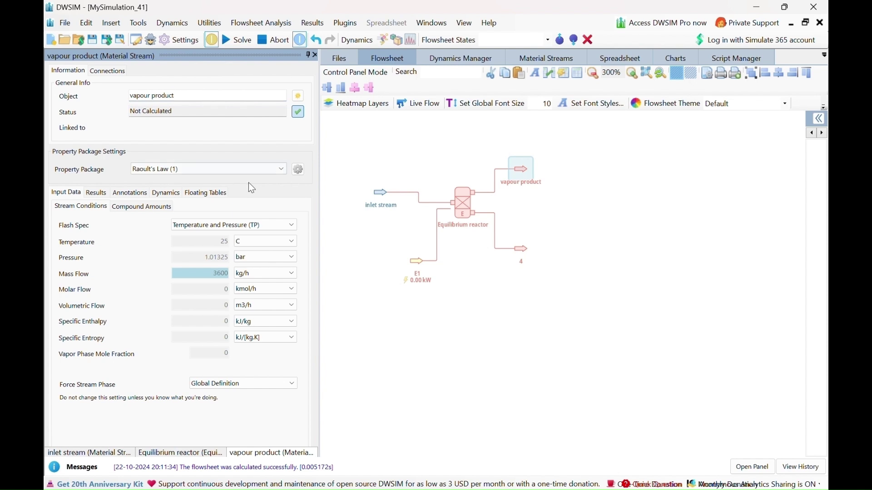
Rename outlet stream 4 to 'liquid product' and energy stream E1 to 'energy'.
{"action": "left_click", "coordinate": [523, 256]}
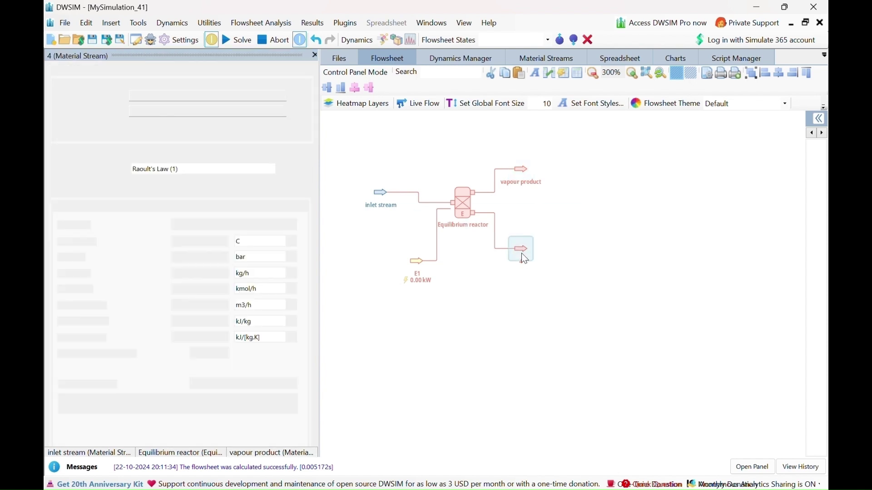
{"action": "left_click", "coordinate": [137, 96]}
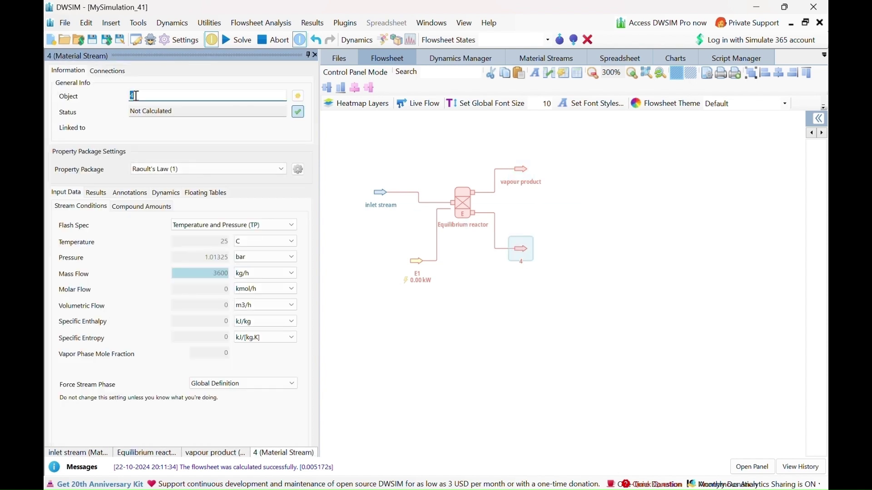
{"action": "key", "text": "BackSpace"}
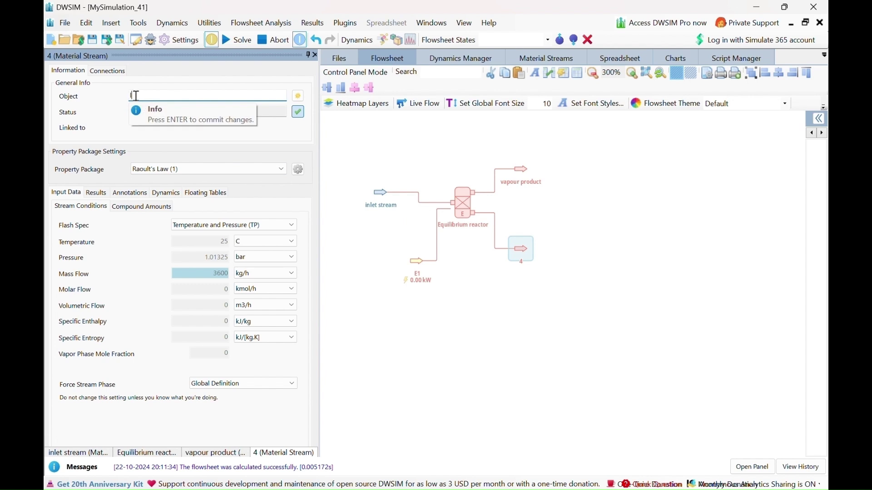
{"action": "type", "text": "liquid product"}
{"action": "key", "text": "Return"}
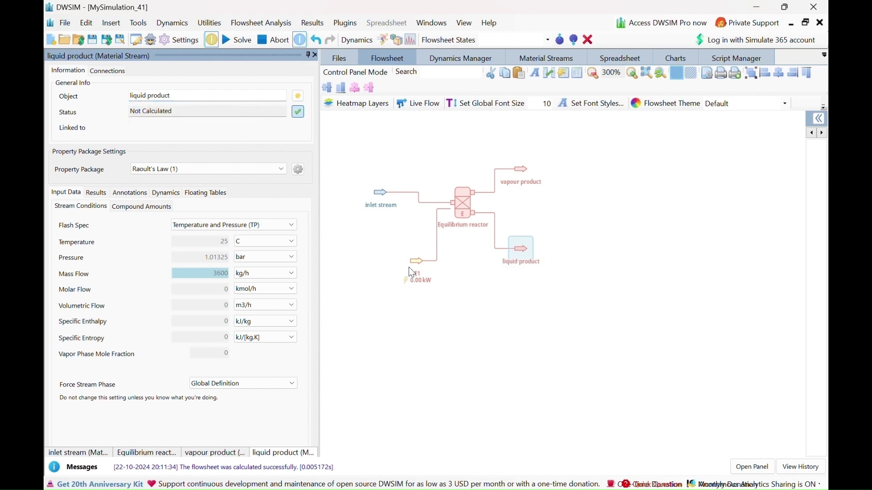
{"action": "scroll", "coordinate": [412, 274], "scroll_direction": "up", "scroll_amount": 3}
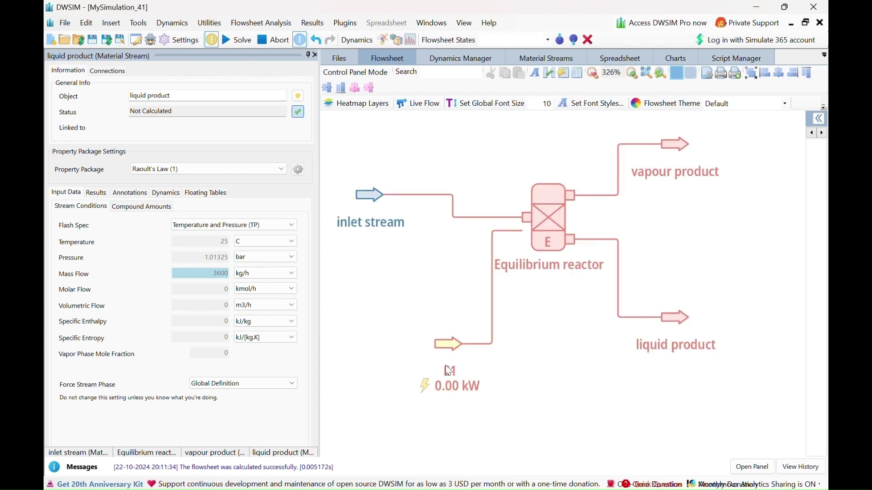
{"action": "left_click", "coordinate": [448, 346]}
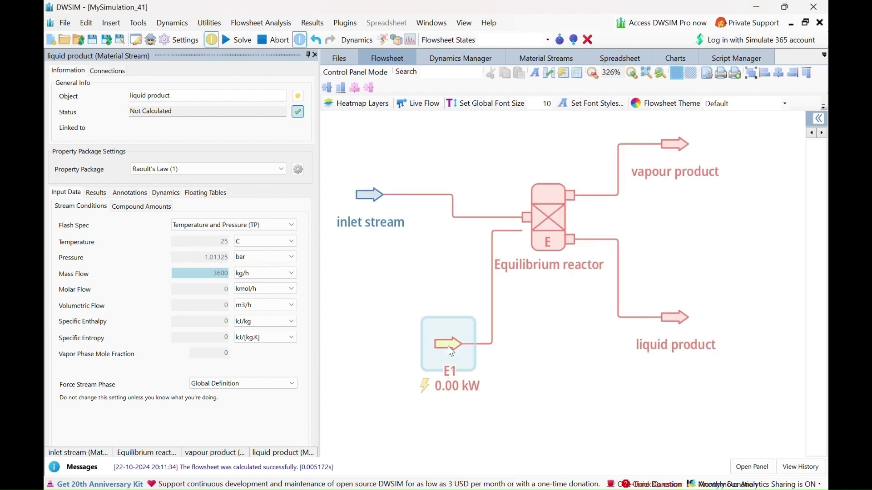
{"action": "double_click", "coordinate": [151, 81]}
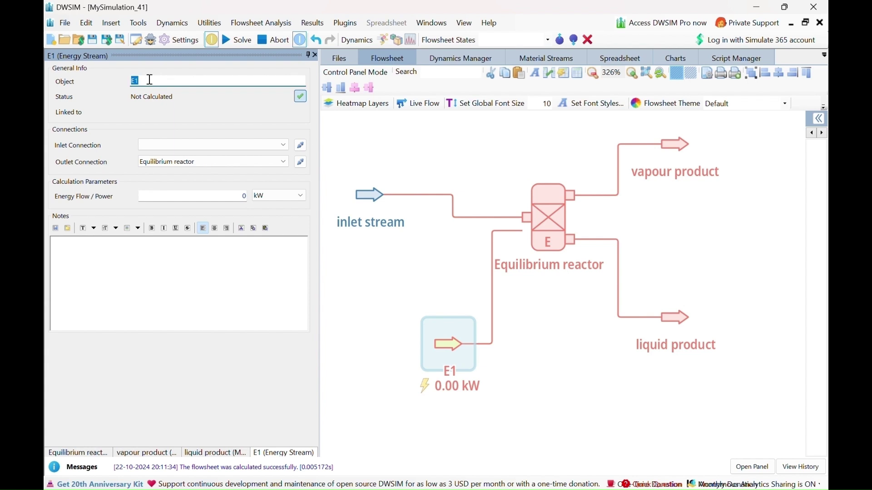
{"action": "type", "text": "energy"}
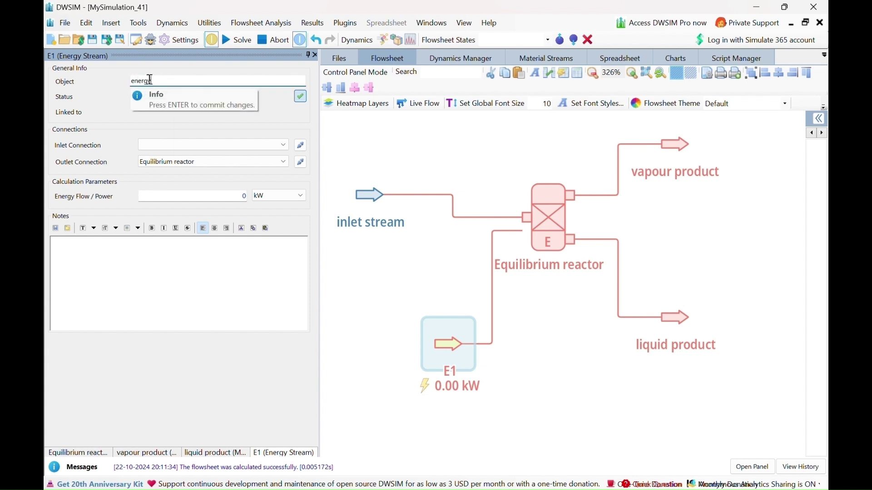
{"action": "key", "text": "Return"}
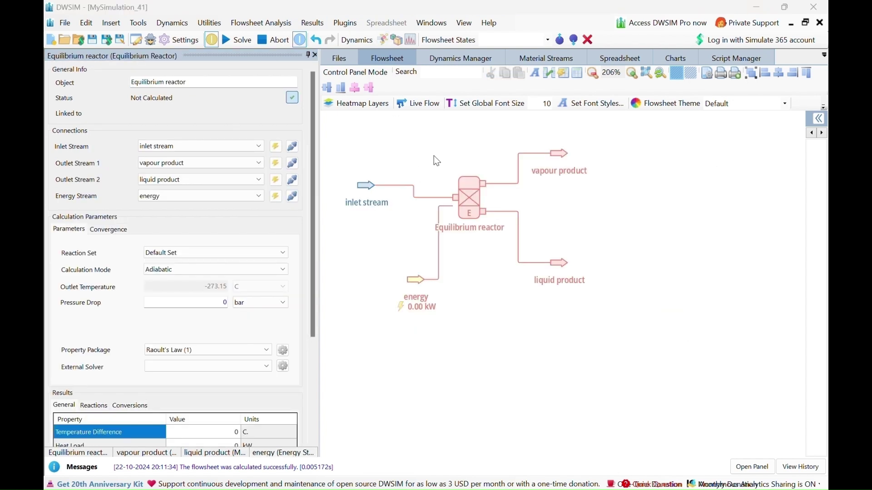
Set the reactor to Define Outlet Temperature at 225 C and solve, giving 401.82 kW.
{"action": "left_click", "coordinate": [470, 185]}
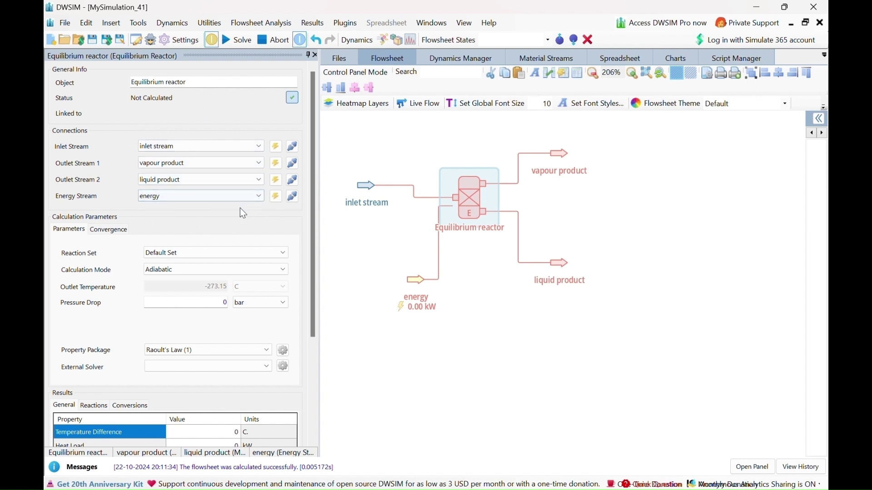
{"action": "left_click", "coordinate": [189, 271]}
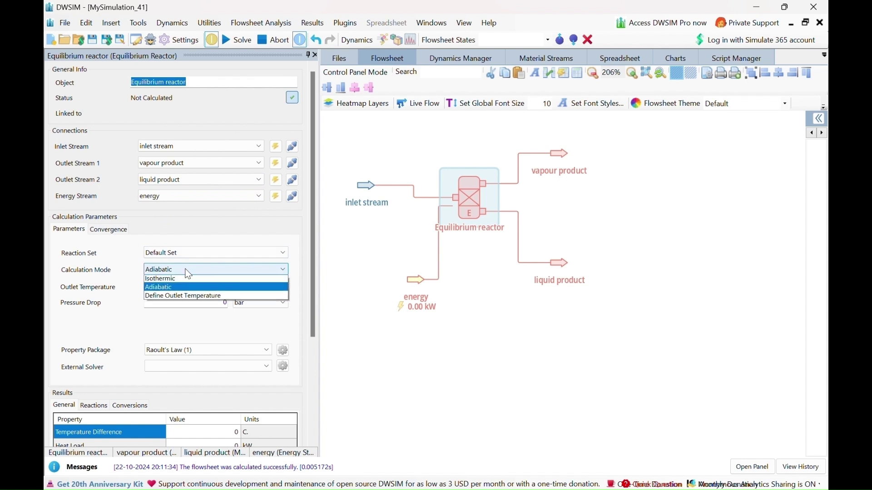
{"action": "left_click", "coordinate": [184, 296]}
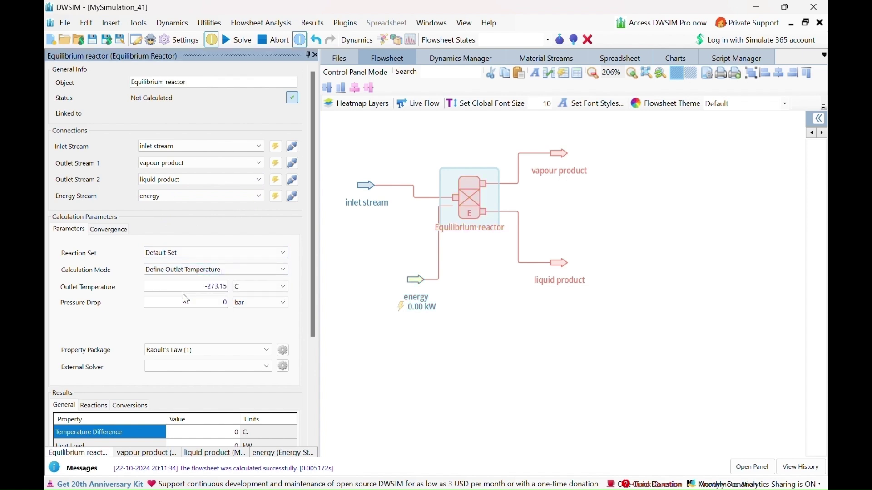
{"action": "left_click_drag", "start_coordinate": [207, 287], "coordinate": [229, 287]}
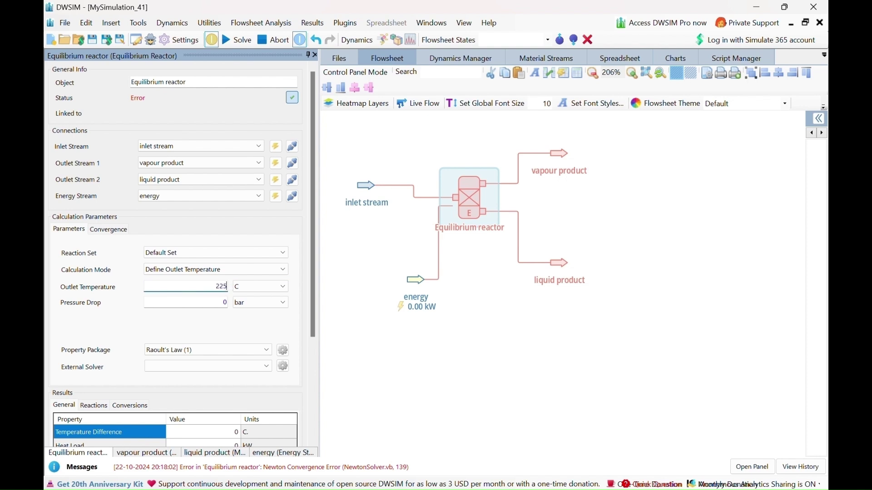
{"action": "key", "text": "Return"}
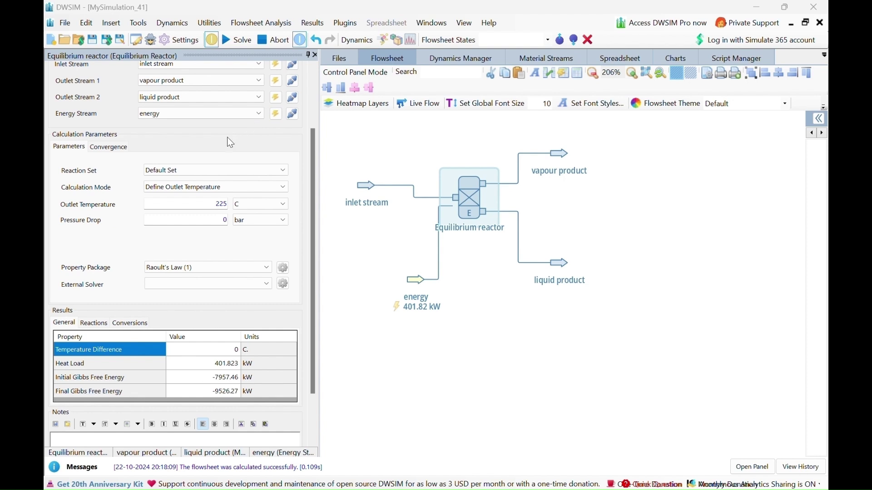
Show the reactor's Conversions results, with carbon monoxide at 92.2785%.
{"action": "left_click", "coordinate": [129, 325]}
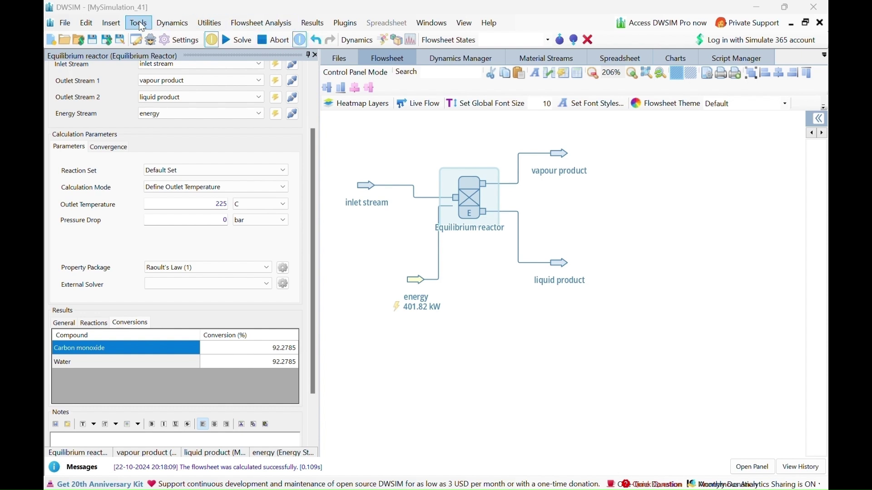
Insert a master property table onto the flowsheet.
{"action": "left_click", "coordinate": [114, 26]}
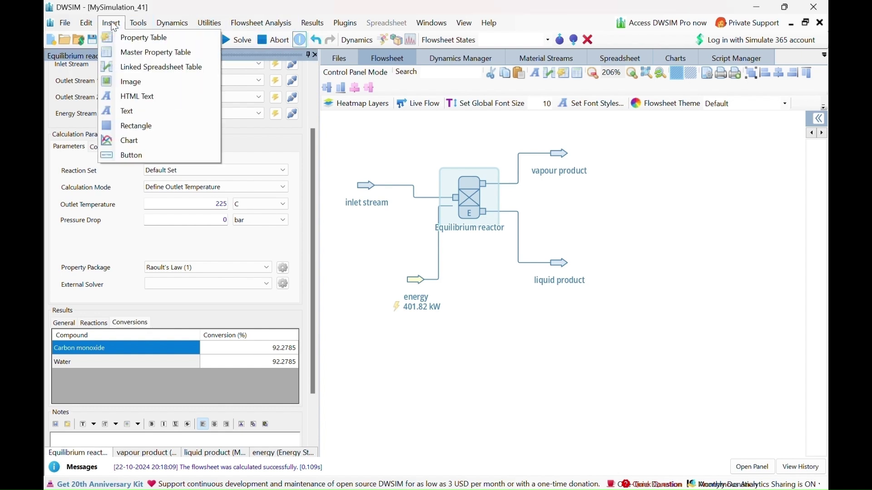
{"action": "left_click", "coordinate": [114, 26]}
{"action": "left_click", "coordinate": [113, 26]}
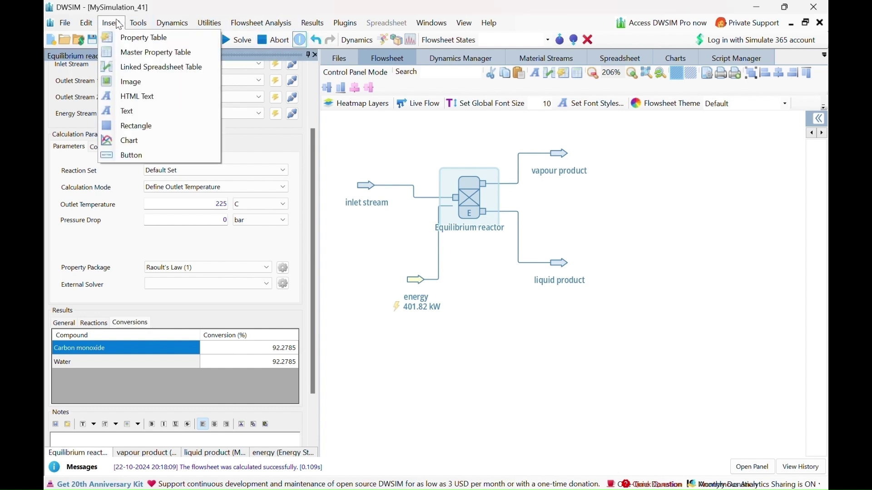
{"action": "left_click", "coordinate": [131, 53]}
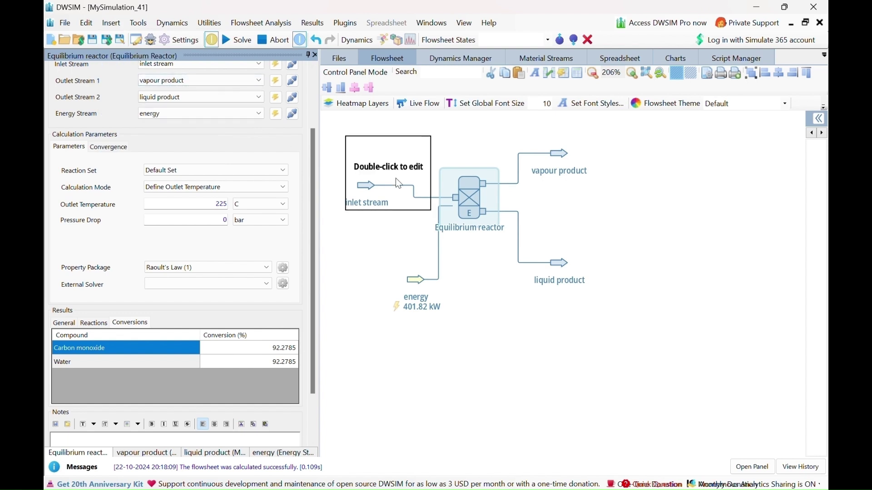
{"action": "left_click_drag", "start_coordinate": [465, 287], "coordinate": [456, 312]}
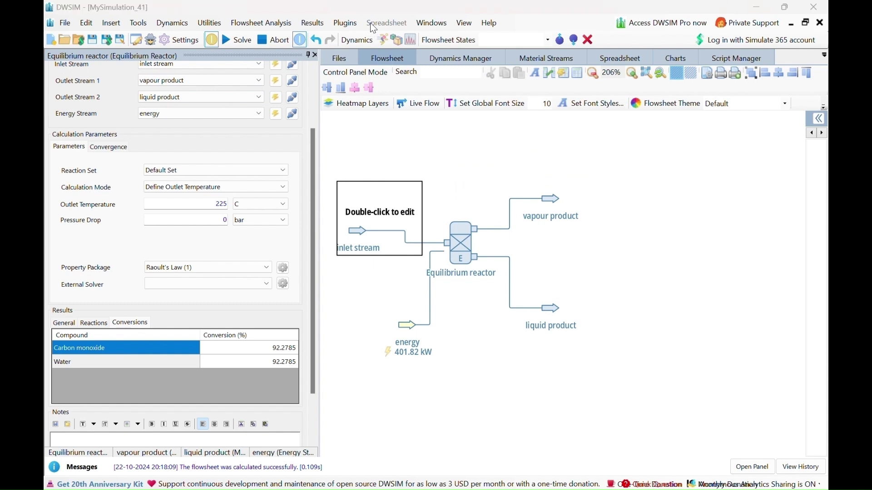
Include inlet stream, vapour product and liquid product; name the table 'stream wise properties- Equilibrium reactor'.
{"action": "mouse_move", "coordinate": [521, 242]}
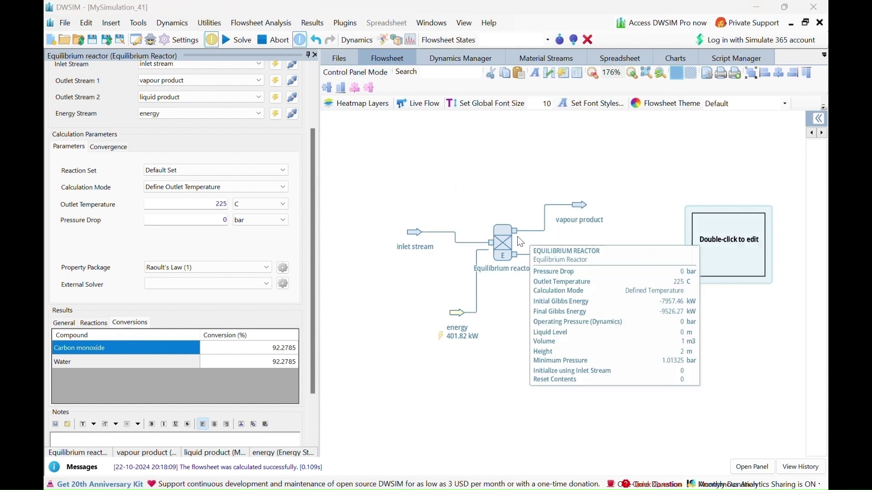
{"action": "double_click", "coordinate": [709, 239]}
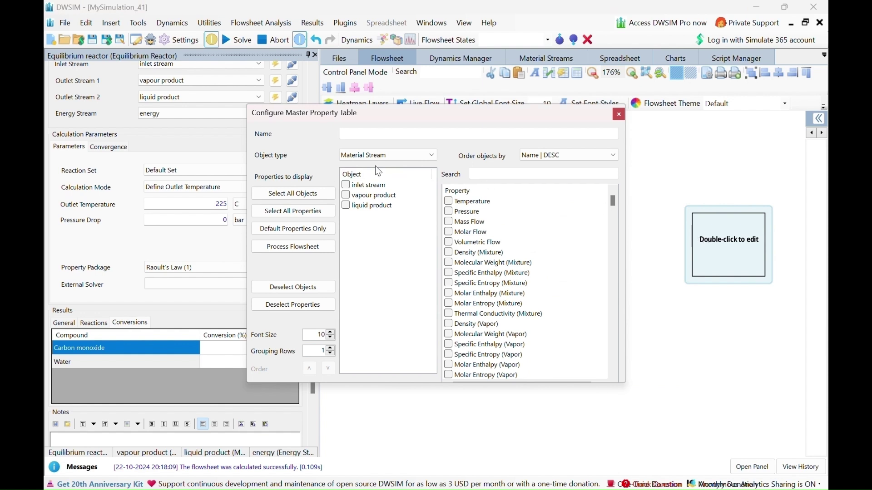
{"action": "left_click", "coordinate": [346, 185]}
{"action": "left_click", "coordinate": [347, 196]}
{"action": "left_click", "coordinate": [347, 207]}
{"action": "left_click", "coordinate": [380, 133]}
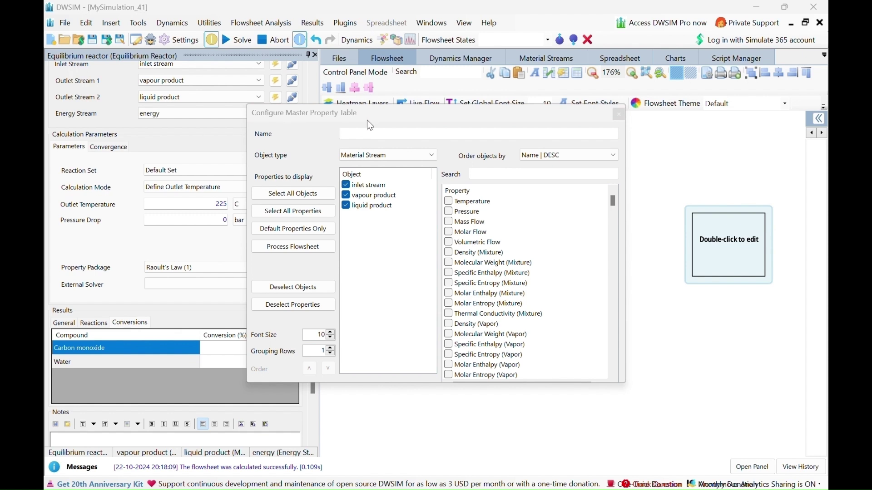
{"action": "type", "text": "stream"}
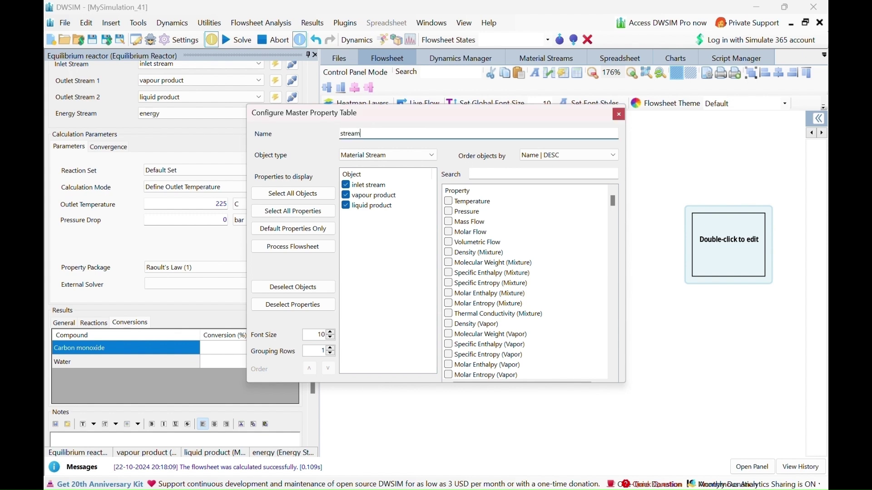
{"action": "type", "text": " wise properties- Equilibrium reactor"}
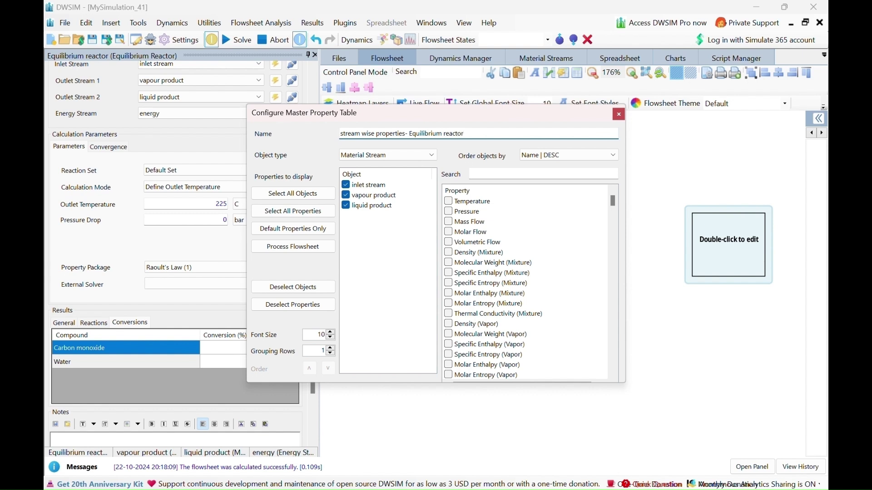
Add temperature, pressure, mass flow, molar flow, and molar flows of CO, water, CO2 and H2.
{"action": "left_click", "coordinate": [451, 203]}
{"action": "left_click", "coordinate": [451, 213]}
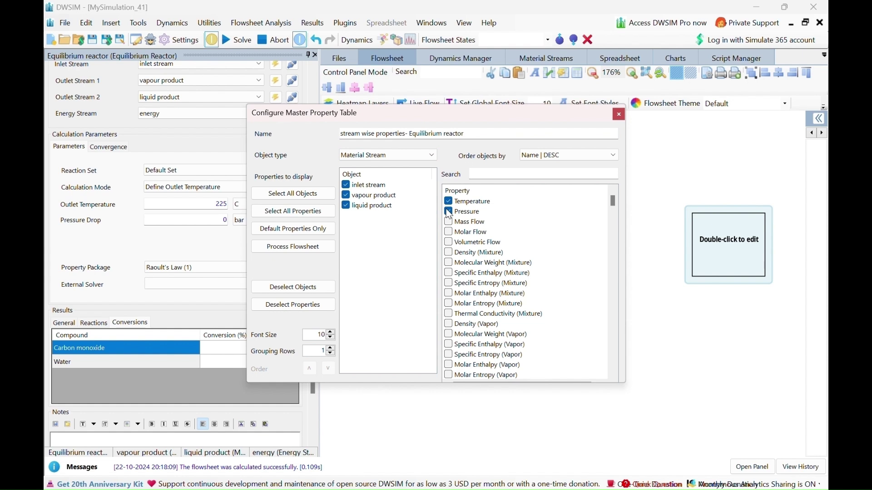
{"action": "left_click", "coordinate": [450, 222]}
{"action": "left_click", "coordinate": [449, 233]}
{"action": "left_click", "coordinate": [495, 174]}
{"action": "type", "text": "molar"}
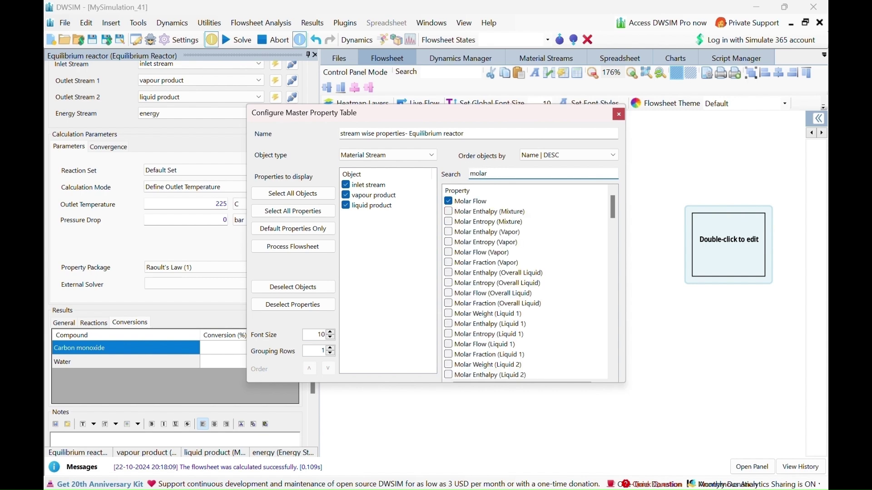
{"action": "type", "text": " flo"}
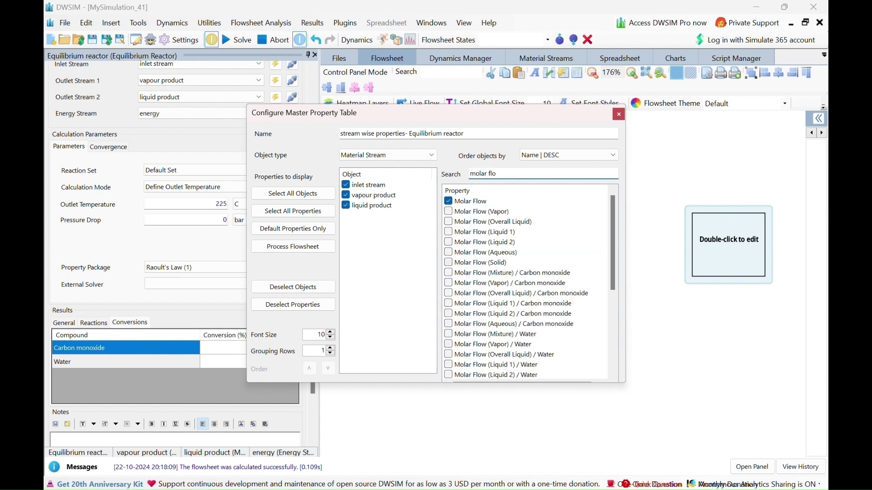
{"action": "type", "text": "w ("}
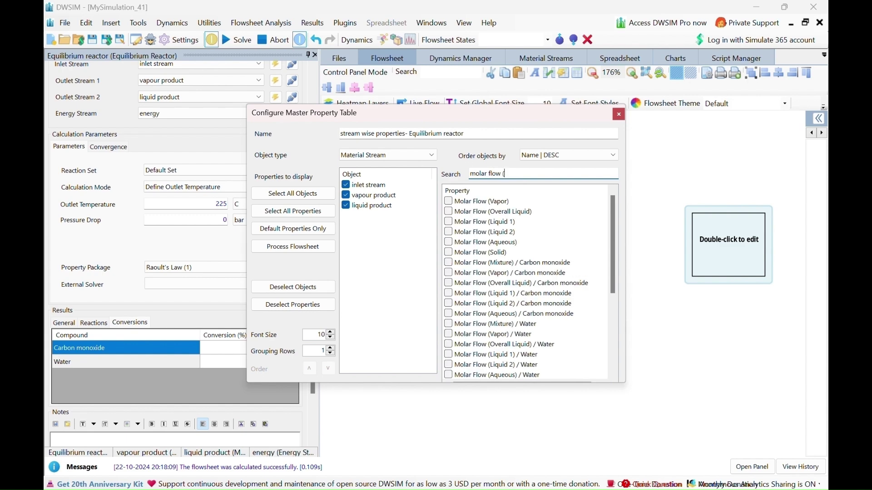
{"action": "type", "text": "m"}
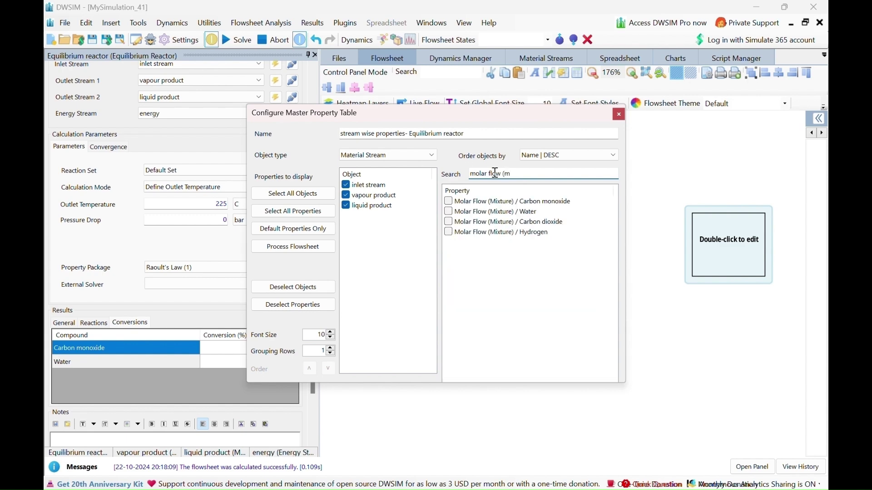
{"action": "left_click", "coordinate": [448, 201]}
{"action": "left_click", "coordinate": [449, 212]}
{"action": "left_click", "coordinate": [449, 222]}
{"action": "left_click", "coordinate": [448, 232]}
Add mass flows of CO, water, CO2 and H2 and close the table setup.
{"action": "double_click", "coordinate": [482, 174]}
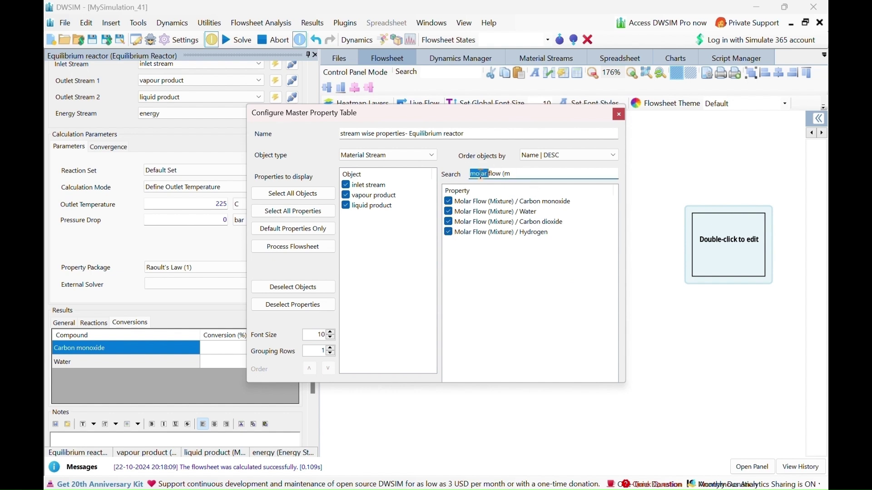
{"action": "type", "text": "mas"}
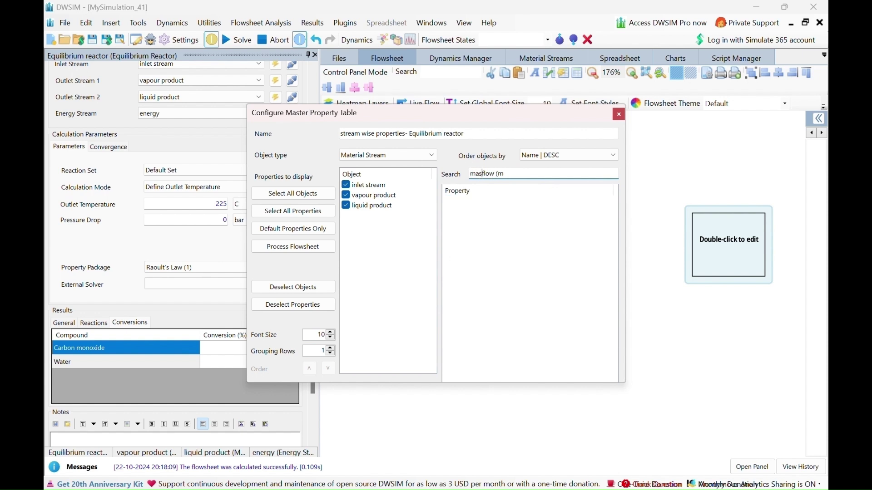
{"action": "type", "text": "s"}
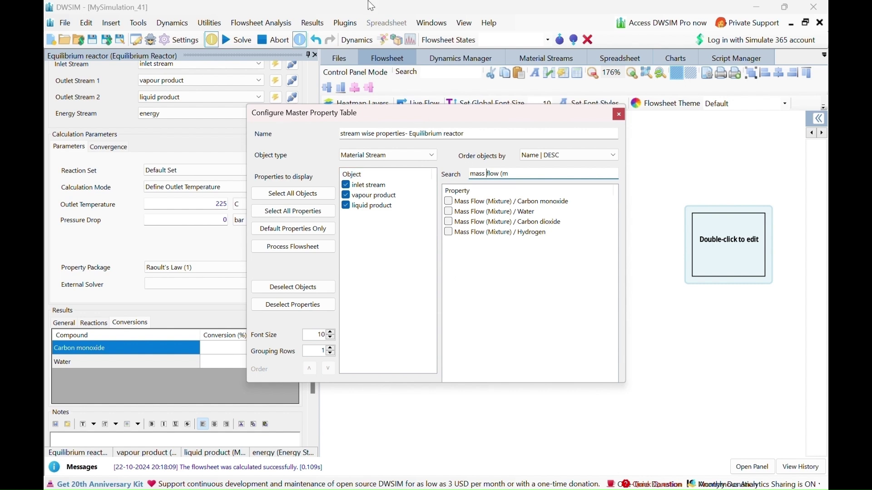
{"action": "left_click", "coordinate": [375, 32]}
{"action": "left_click", "coordinate": [448, 201]}
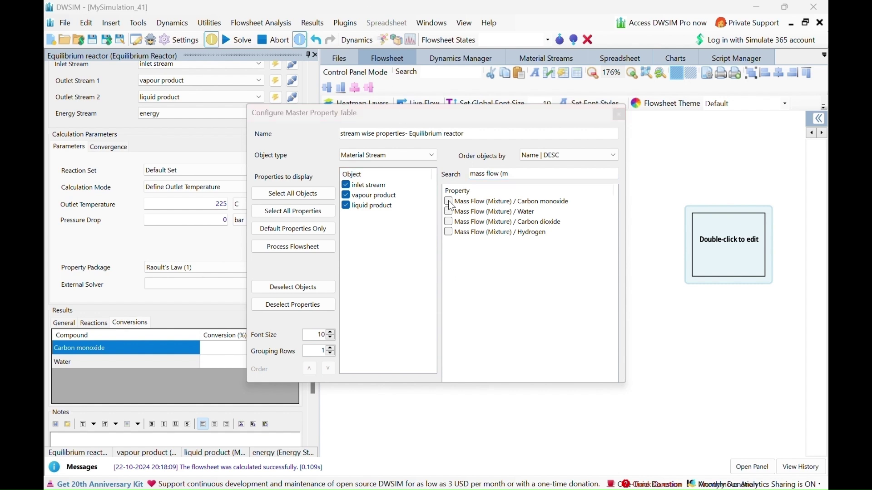
{"action": "left_click", "coordinate": [370, 16]}
{"action": "left_click", "coordinate": [448, 213]}
{"action": "left_click", "coordinate": [448, 222]}
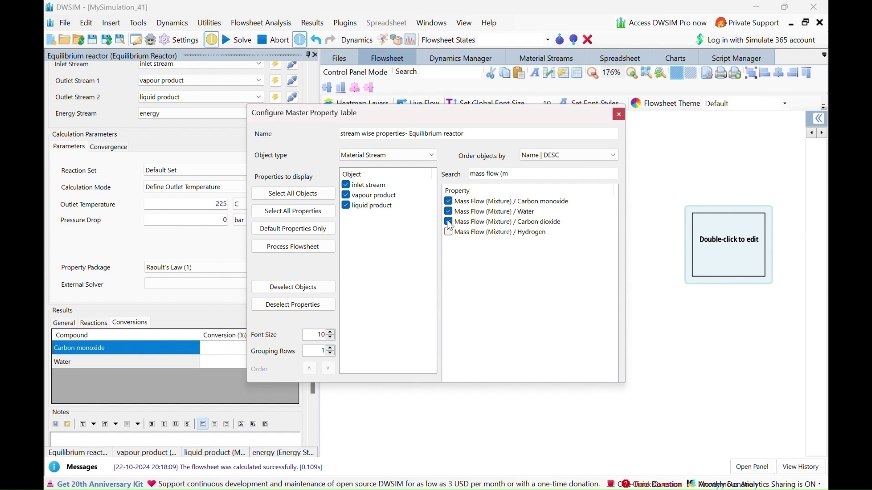
{"action": "left_click", "coordinate": [450, 233]}
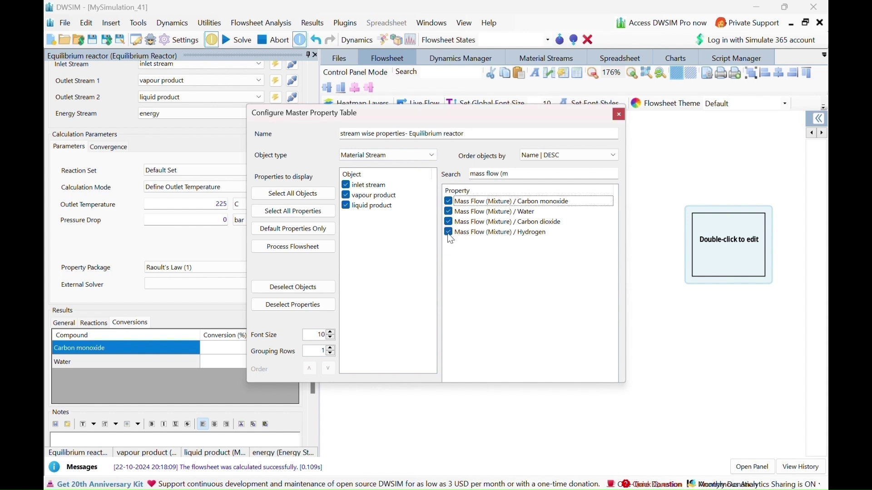
{"action": "left_click", "coordinate": [620, 116]}
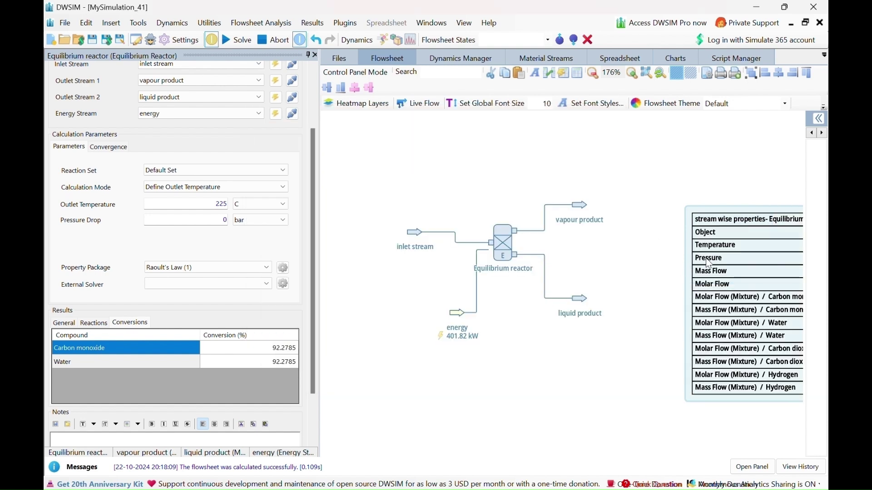
Zoom out to view the flowsheet with its stream results table.
{"action": "scroll", "coordinate": [677, 249], "scroll_direction": "down", "scroll_amount": 3}
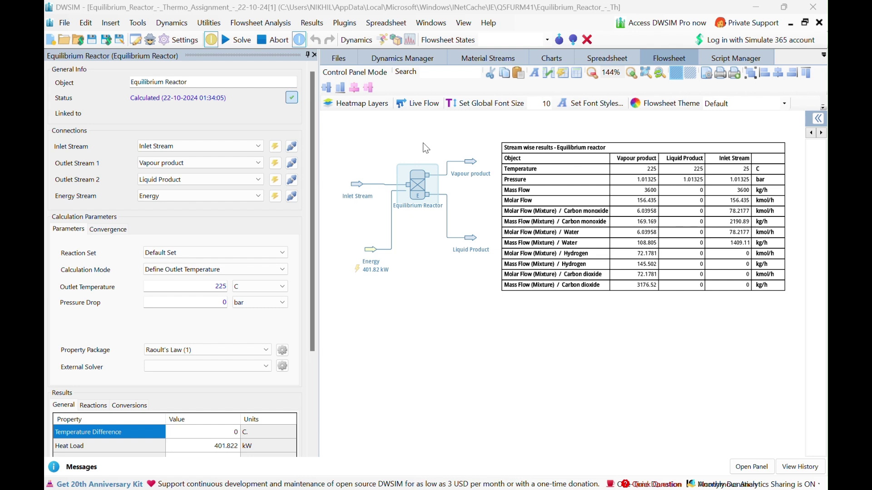
Insert a property table showing the Equilibrium Reactor's carbon monoxide conversion of 92.2785%.
{"action": "left_click", "coordinate": [112, 27]}
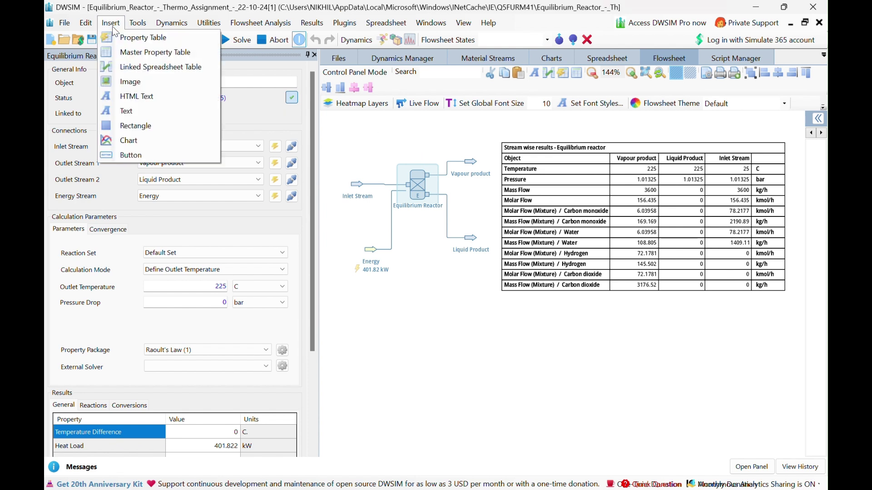
{"action": "left_click", "coordinate": [129, 38]}
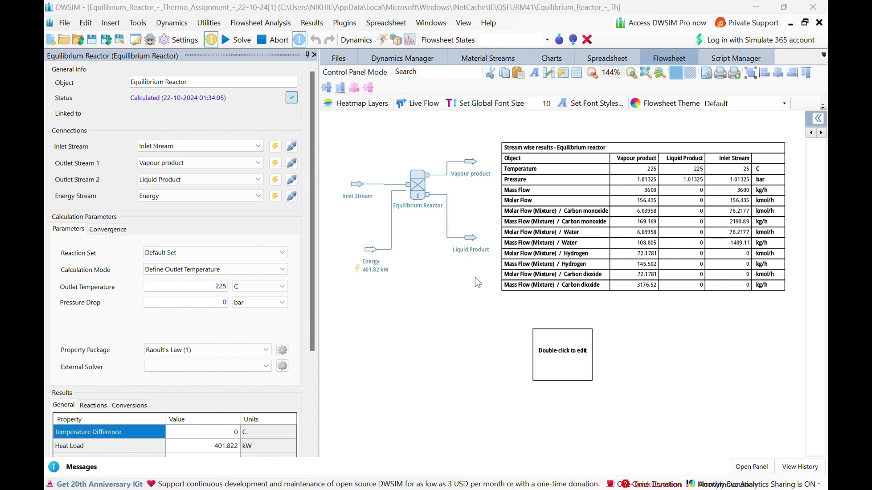
{"action": "double_click", "coordinate": [565, 358]}
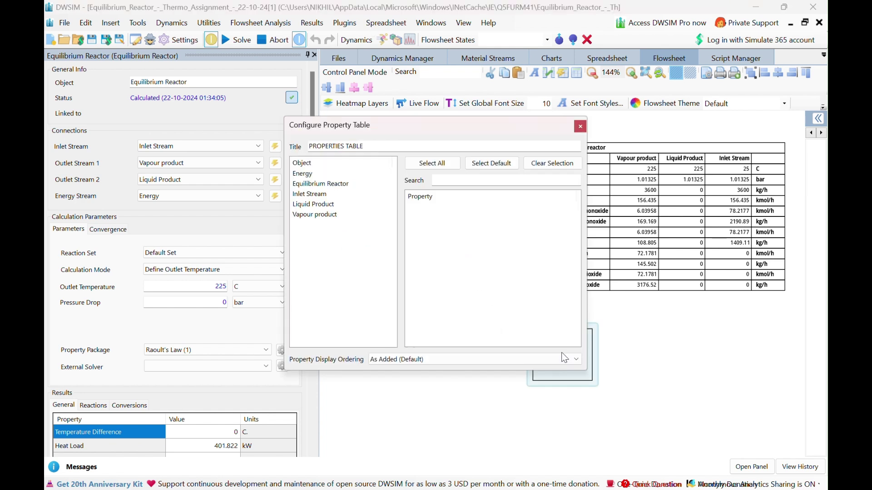
{"action": "left_click", "coordinate": [319, 185]}
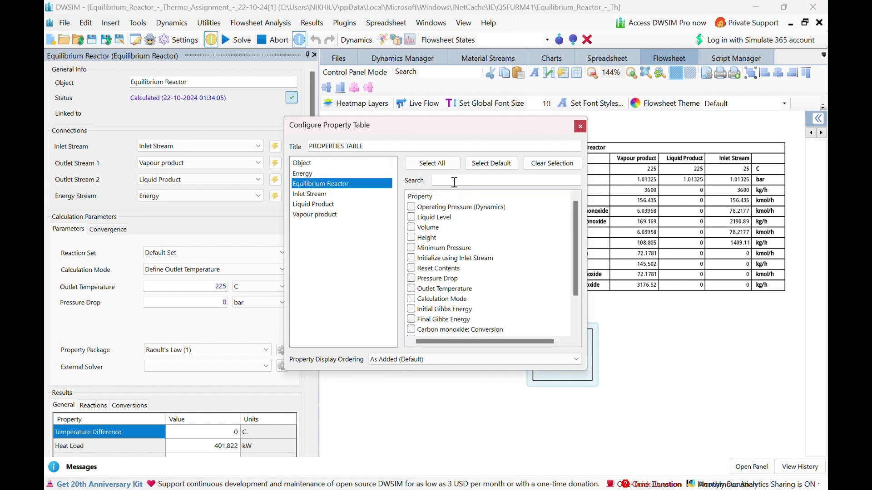
{"action": "left_click", "coordinate": [372, 23]}
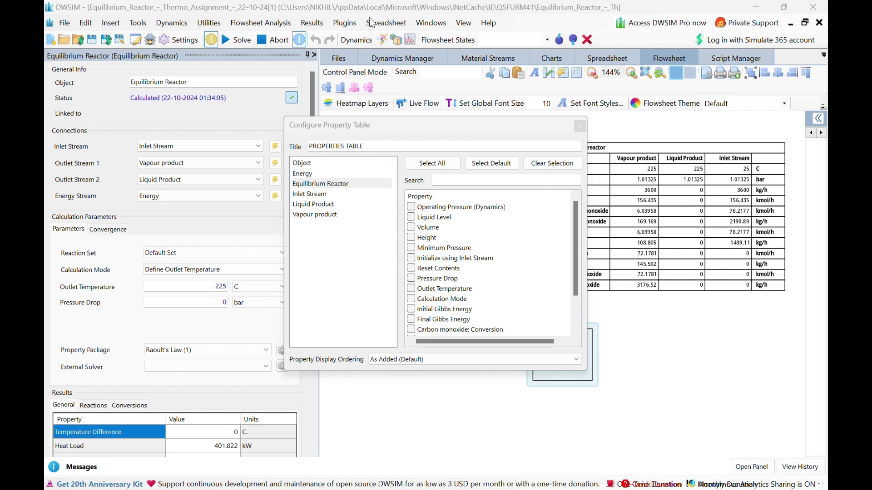
{"action": "left_click", "coordinate": [412, 330]}
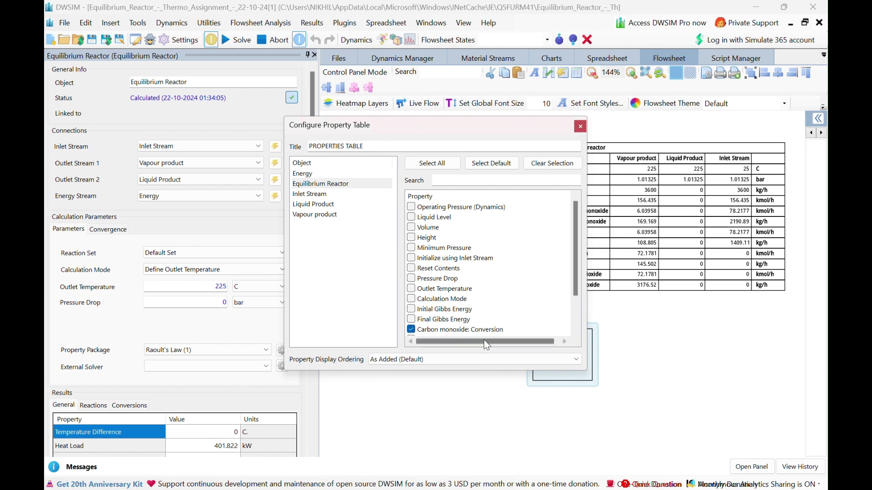
{"action": "left_click", "coordinate": [580, 126]}
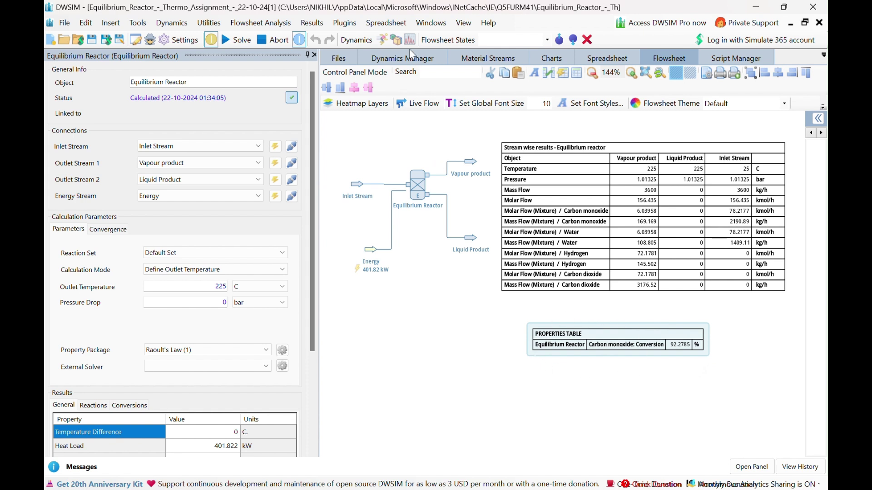
{"action": "mouse_move", "coordinate": [411, 202]}
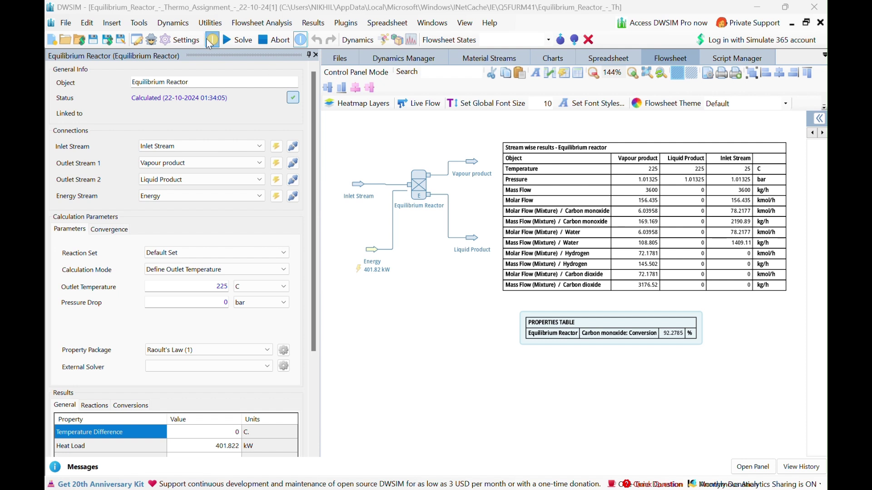
Open the Water Gas shift equilibrium reaction from Simulation Settings to review its stoichiometry and -41166 kJ/kmol heat of reaction.
{"action": "left_click", "coordinate": [89, 26]}
{"action": "left_click", "coordinate": [134, 192]}
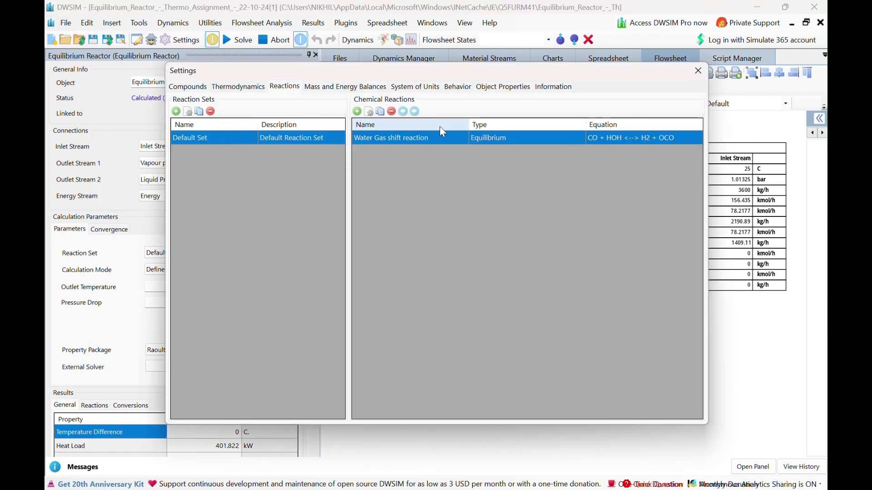
{"action": "double_click", "coordinate": [438, 134]}
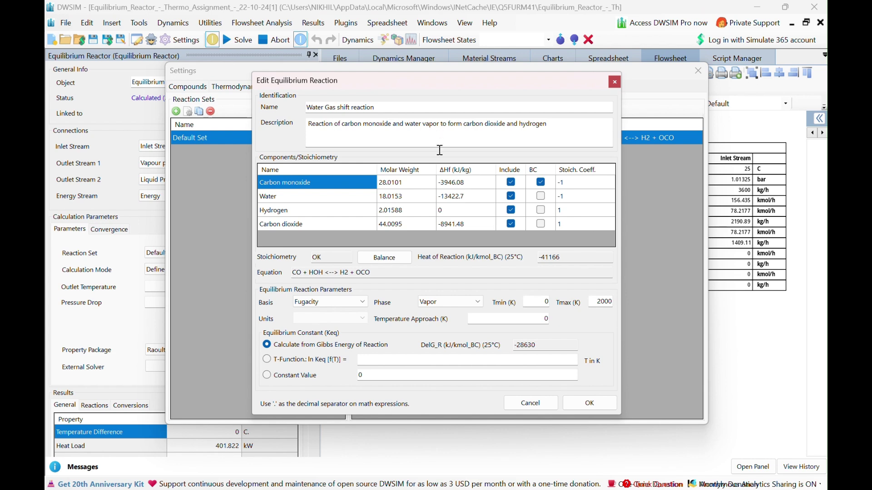